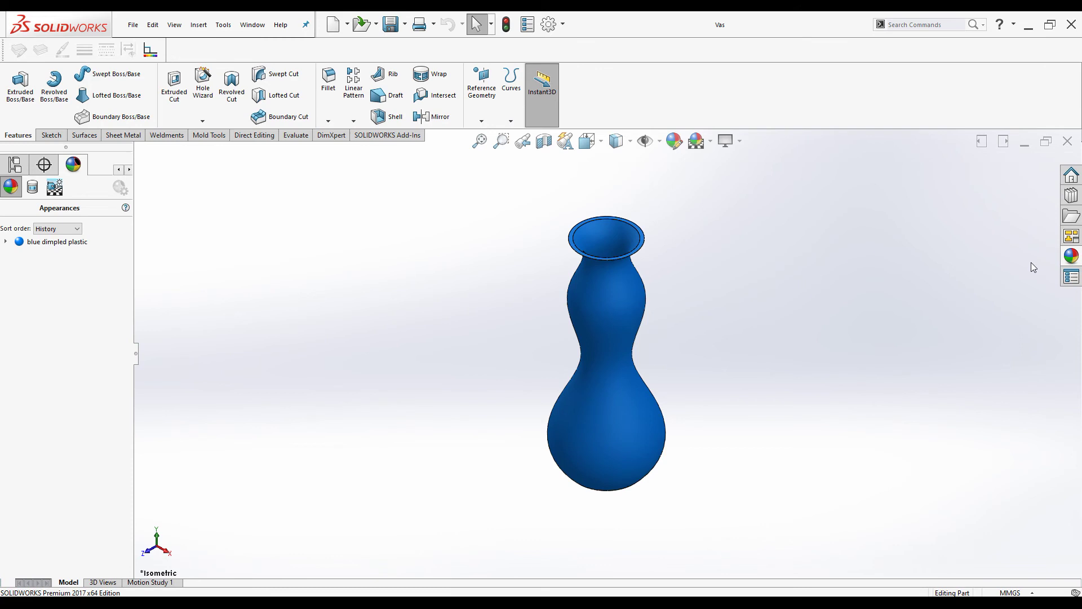
- Open the Property Tab Builder, place its window beside the model and keep the template type as Part
click(1070, 175)
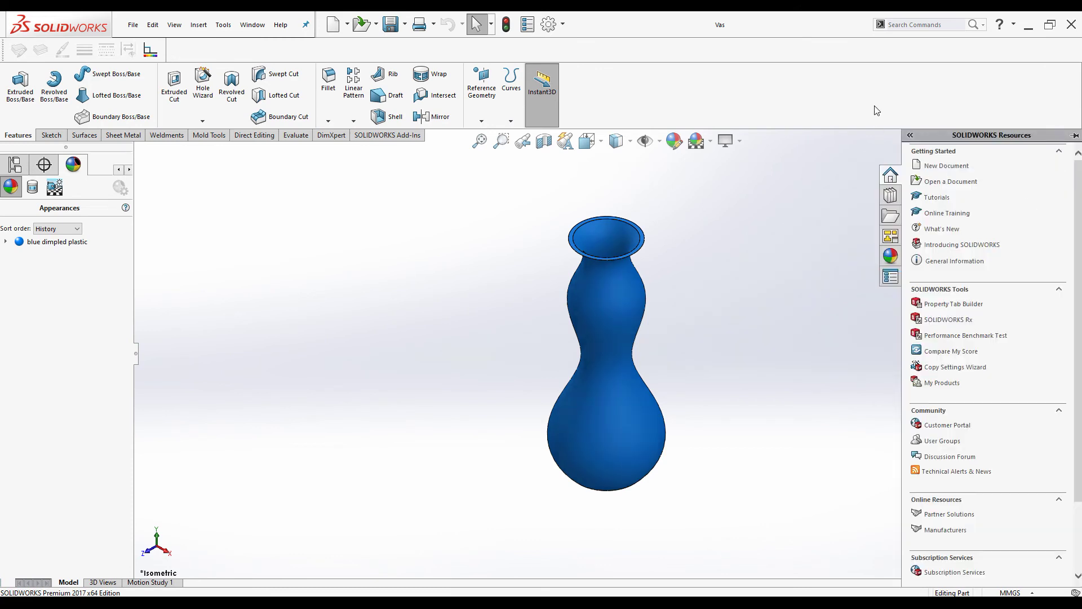
click(938, 307)
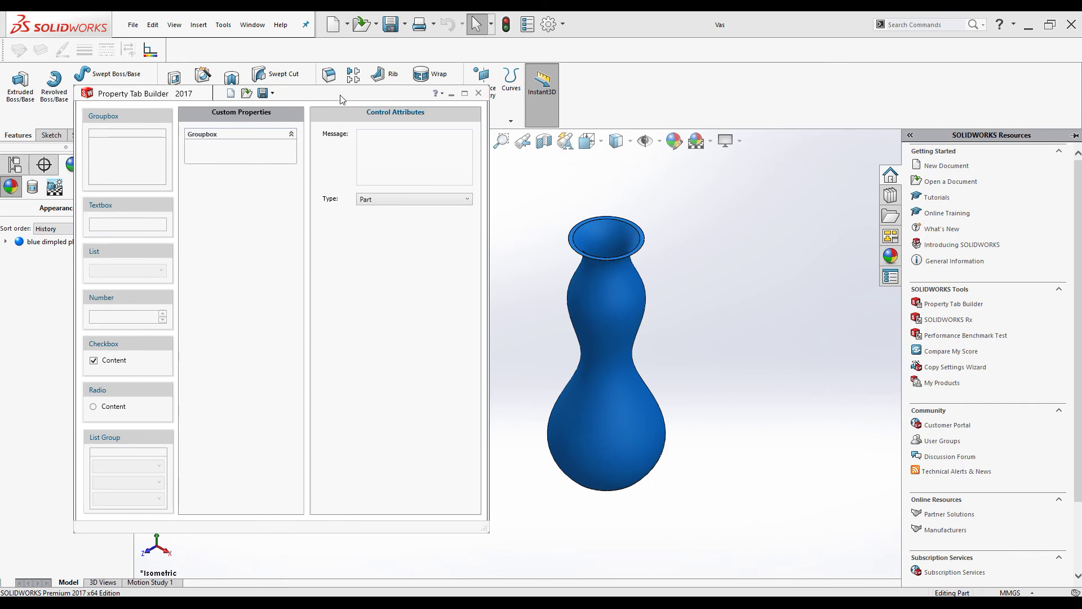
drag(341, 98, 399, 93)
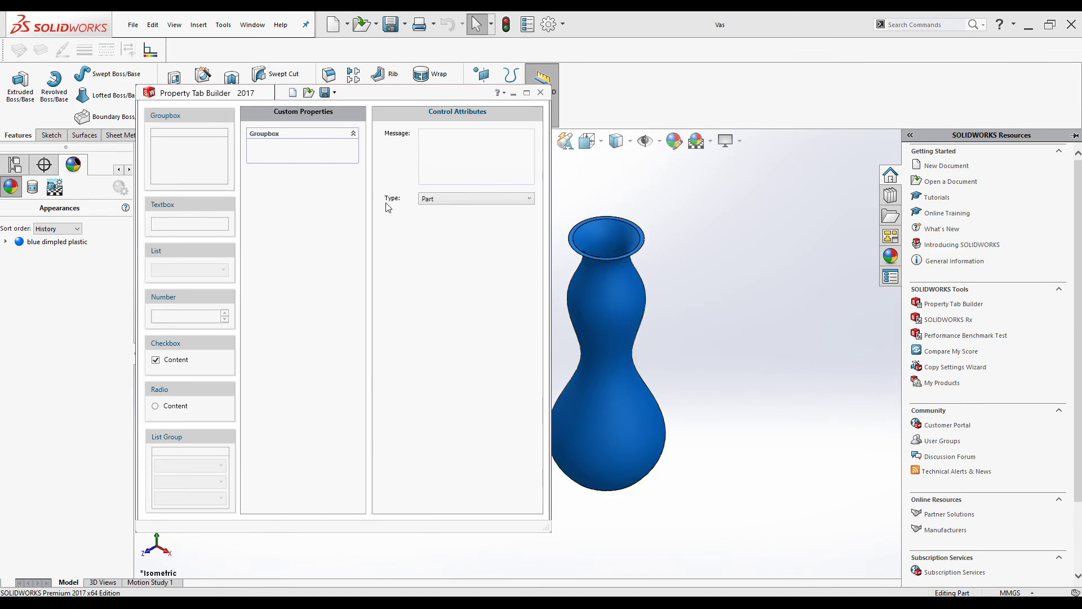
click(442, 200)
click(442, 201)
- Add a radio button control and five textboxes to the groupbox, with the radio control above the textboxes
click(285, 166)
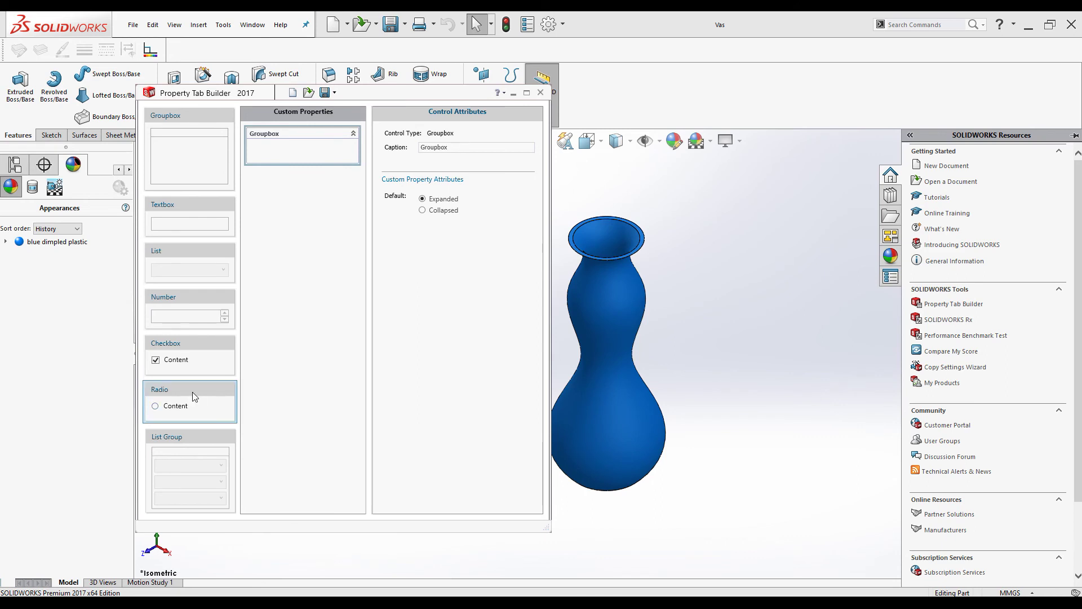
drag(193, 396, 288, 163)
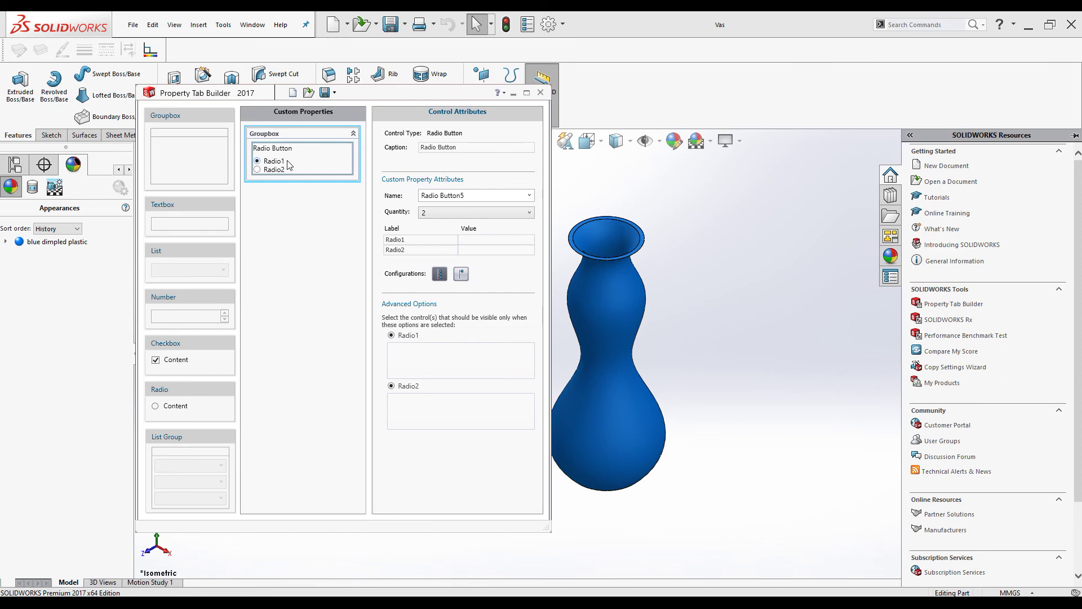
drag(184, 207, 293, 191)
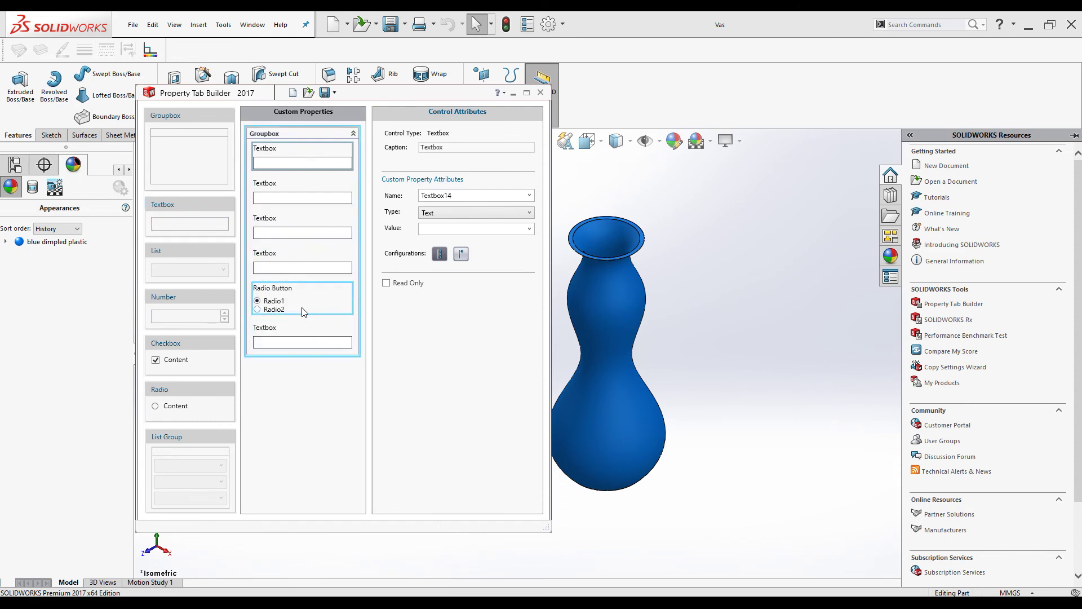
drag(310, 311, 305, 161)
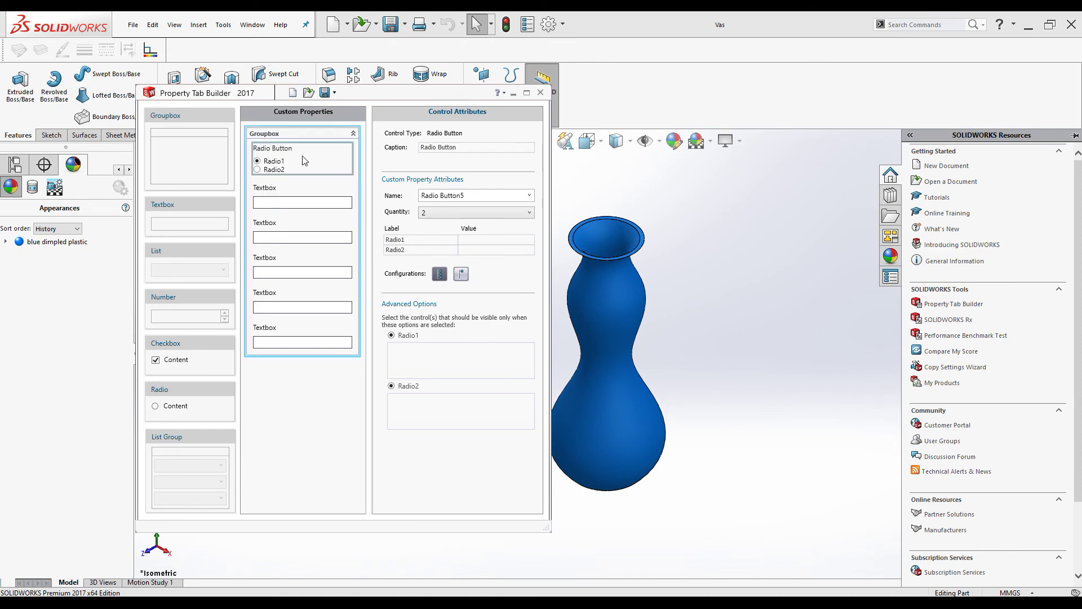
click(316, 198)
click(320, 239)
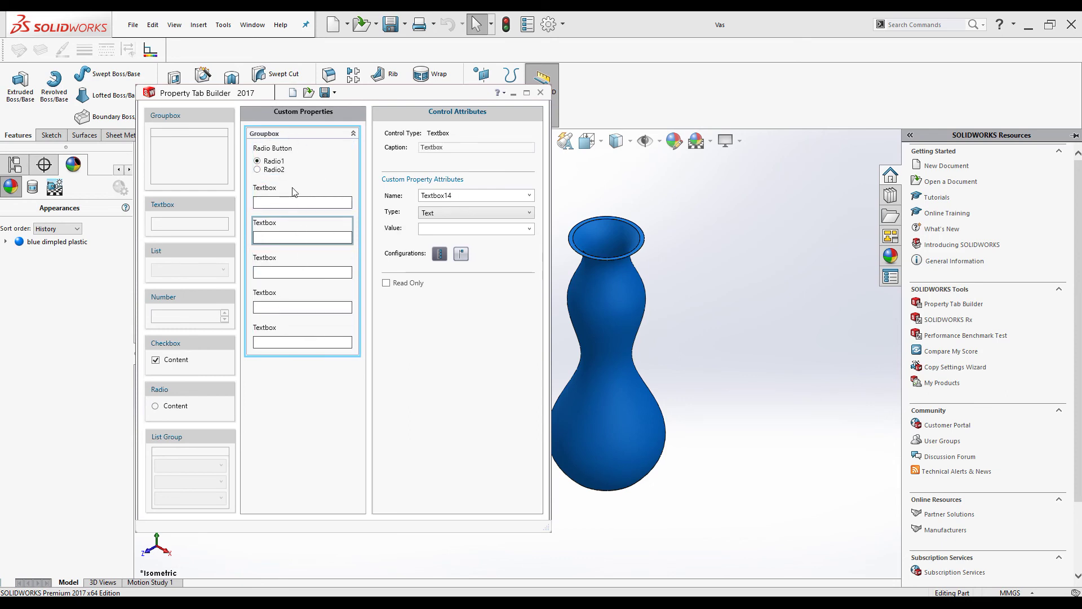
- Set the groupbox caption to "Manufacturing Methods"
click(267, 133)
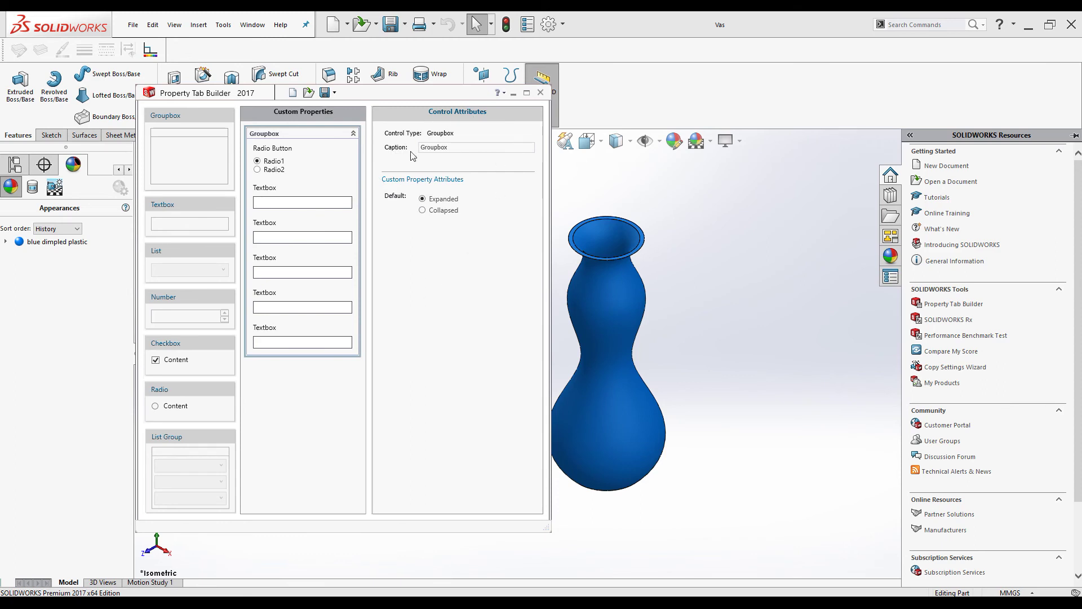
drag(453, 149, 389, 148)
text(Manufaac)
key(BackSpace)
key(BackSpace)
text(cturing Methods)
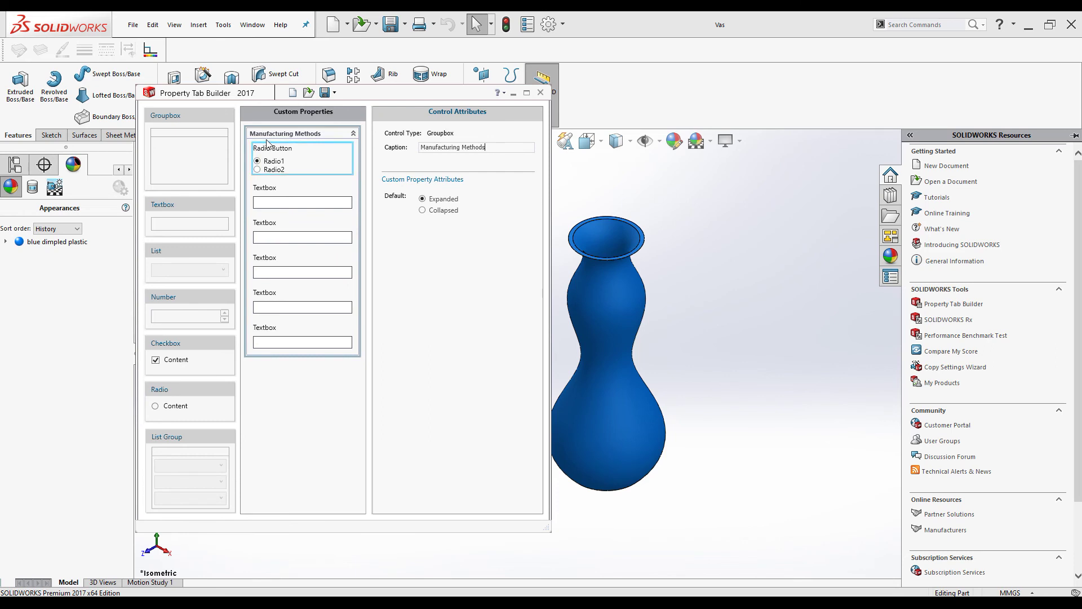
- Set the number of options in the radio button control to 3
click(314, 149)
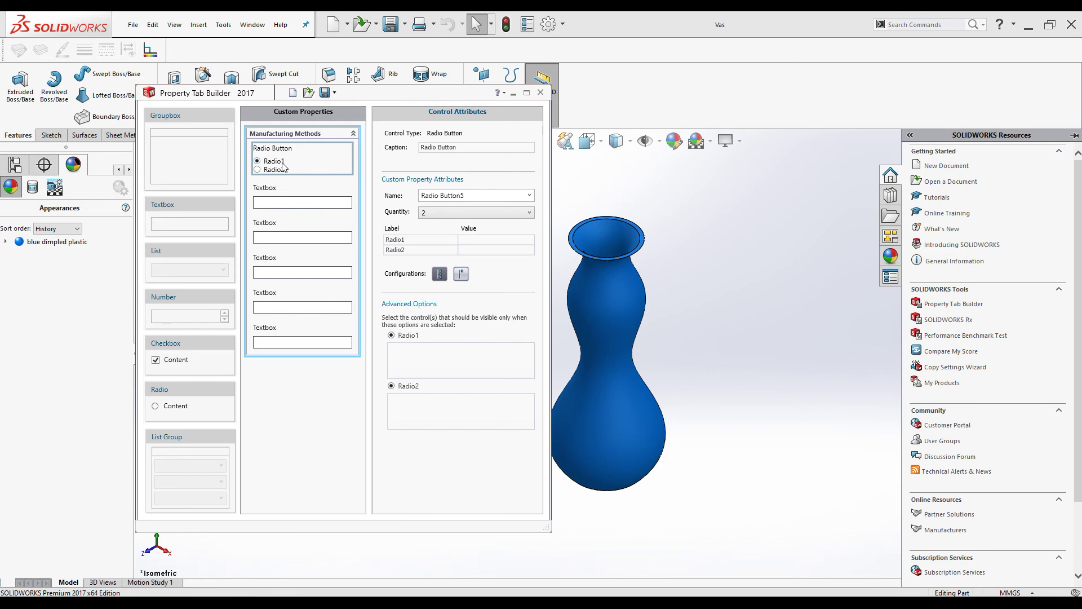
click(441, 217)
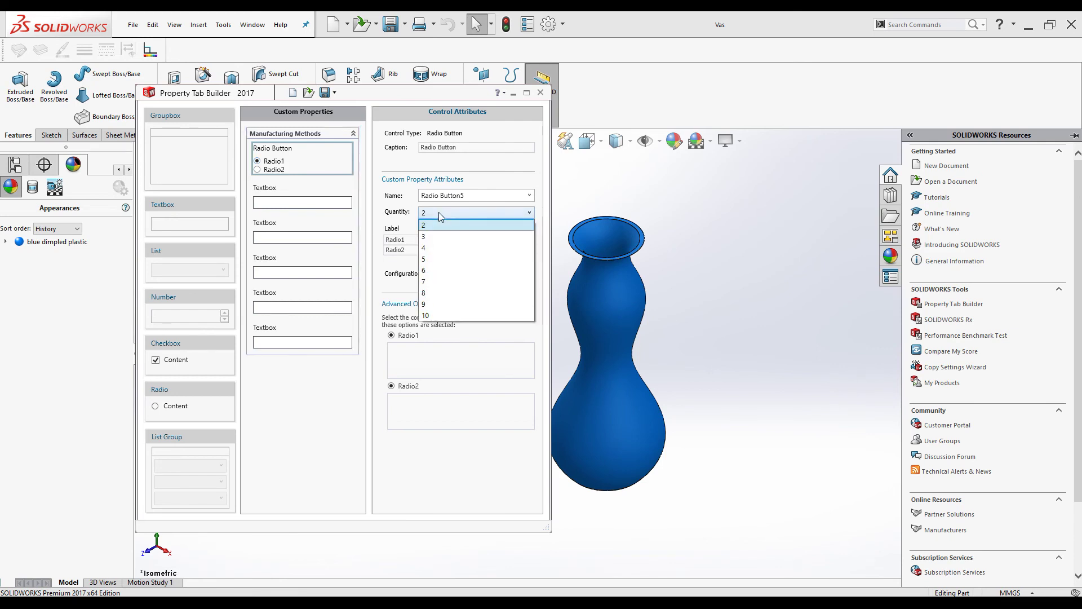
click(440, 238)
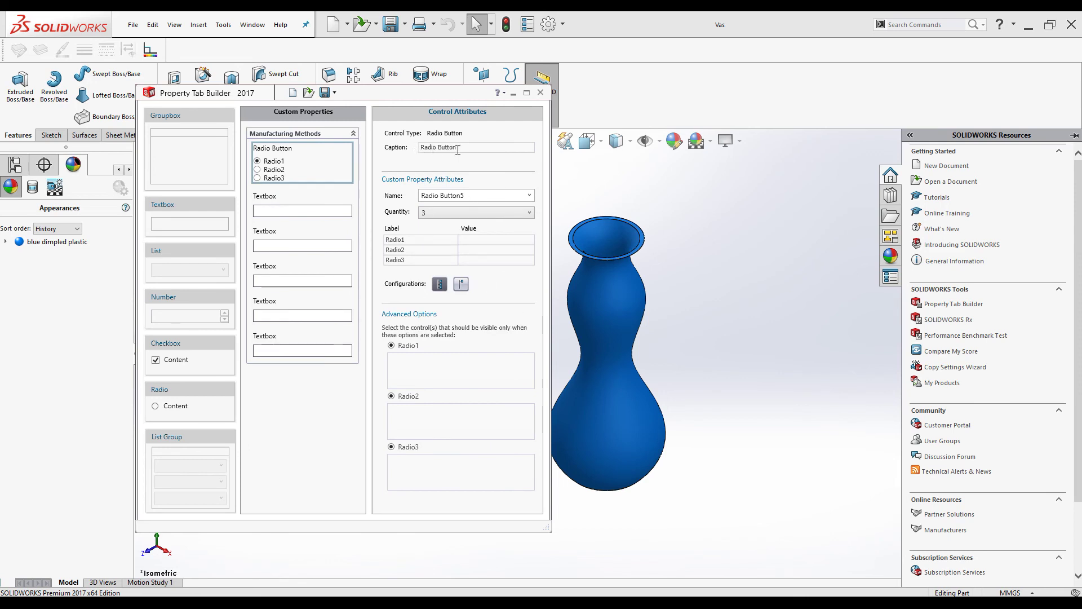
- Set the radio button control's caption to "Type of Manufacturing"
drag(458, 150, 395, 148)
text(Type Of)
key(BackSpace)
key(BackSpace)
text(of Manufacturing)
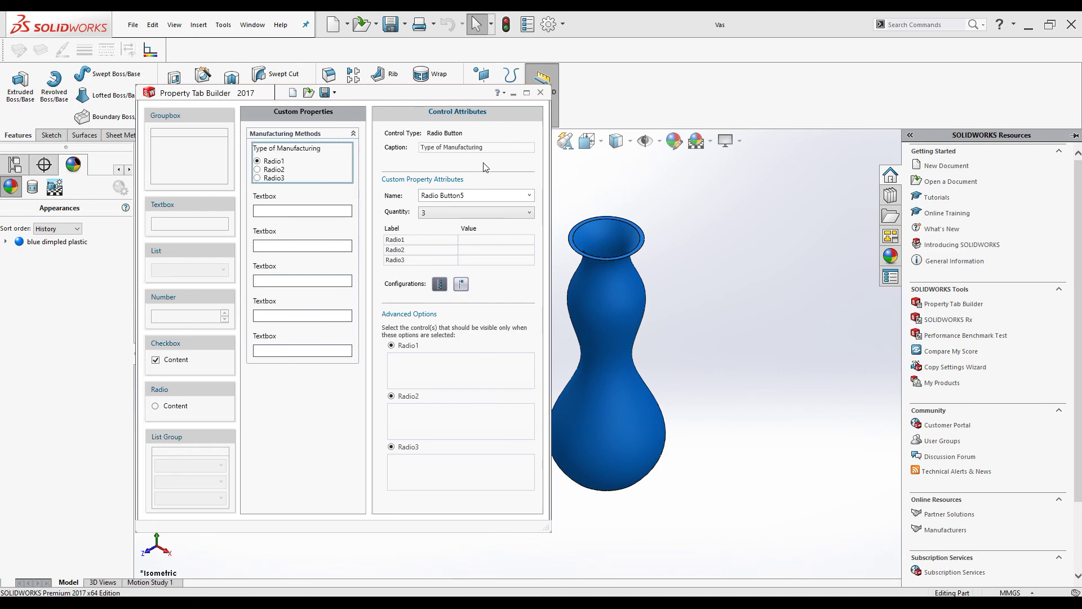
- Set the radio button control's caption to "Production Method"
click(440, 197)
drag(491, 147, 414, 151)
text(Production MEthod)
key(BackSpace)
key(BackSpace)
key(BackSpace)
key(BackSpace)
key(BackSpace)
text(ethod)
- Copy the caption "Production Method" into the radio button control's property name
drag(479, 149, 403, 147)
key(ctrl+c)
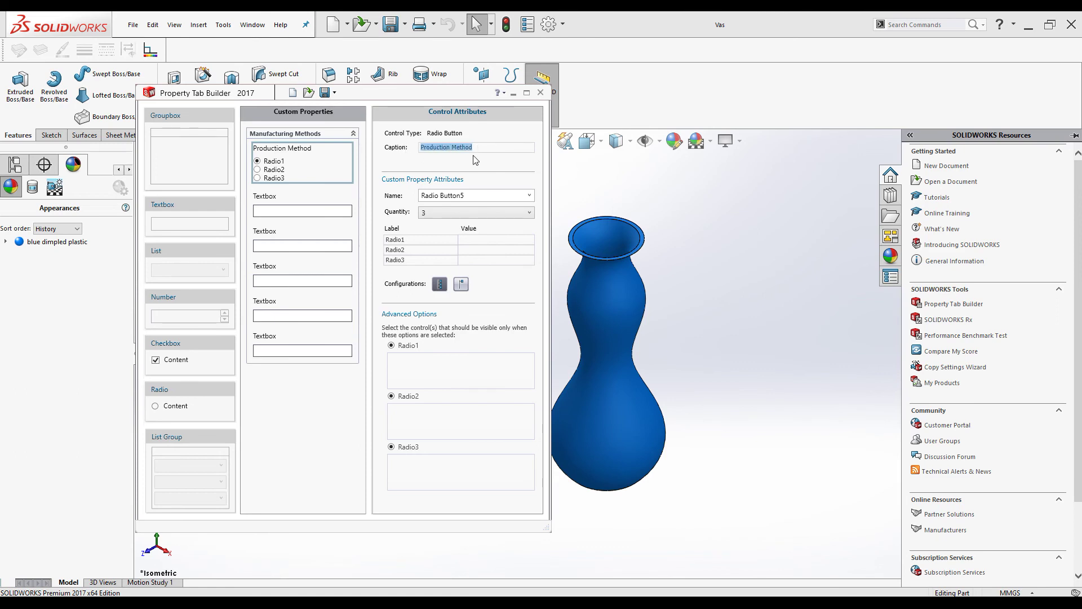
drag(470, 198, 418, 197)
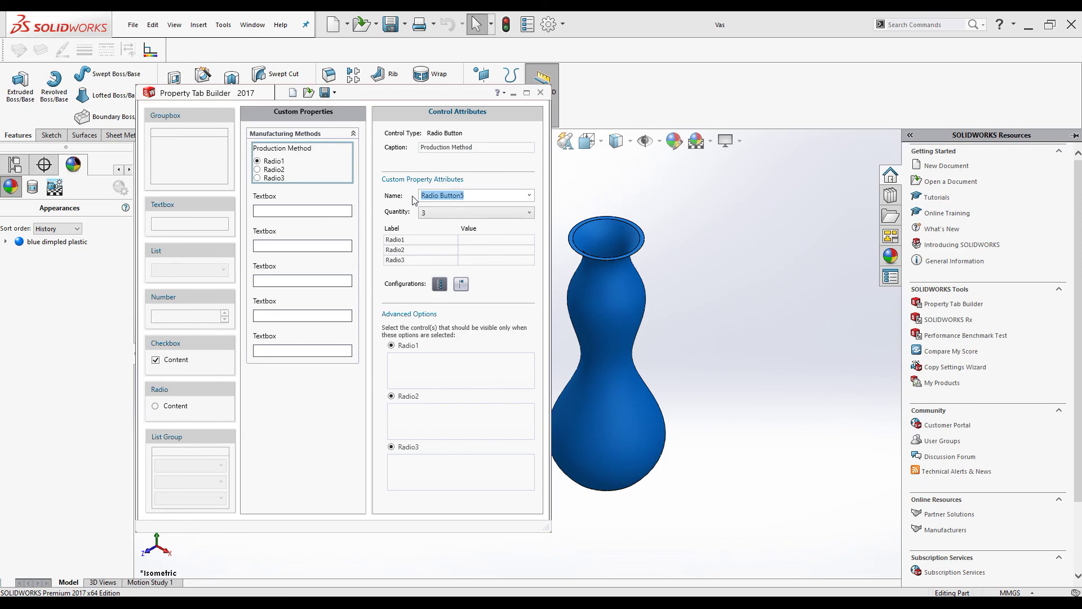
key(ctrl+v)
- Label the three radio options CNC, Sheet Metal and Weldment, and set the property to show on the Custom tab
double_click(411, 242)
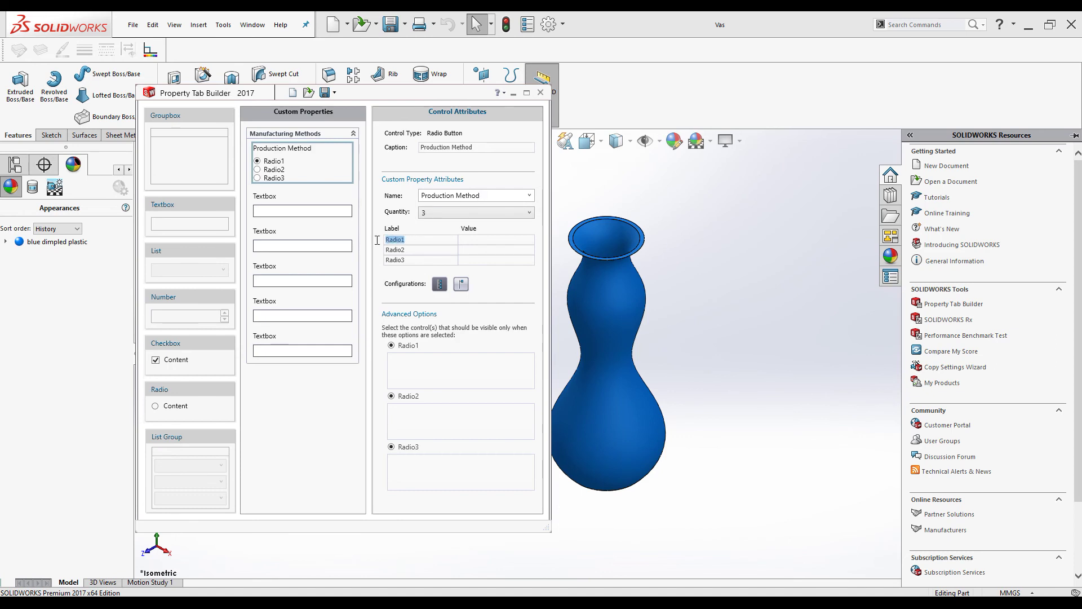
text(CNC)
double_click(406, 249)
text(Sheet M)
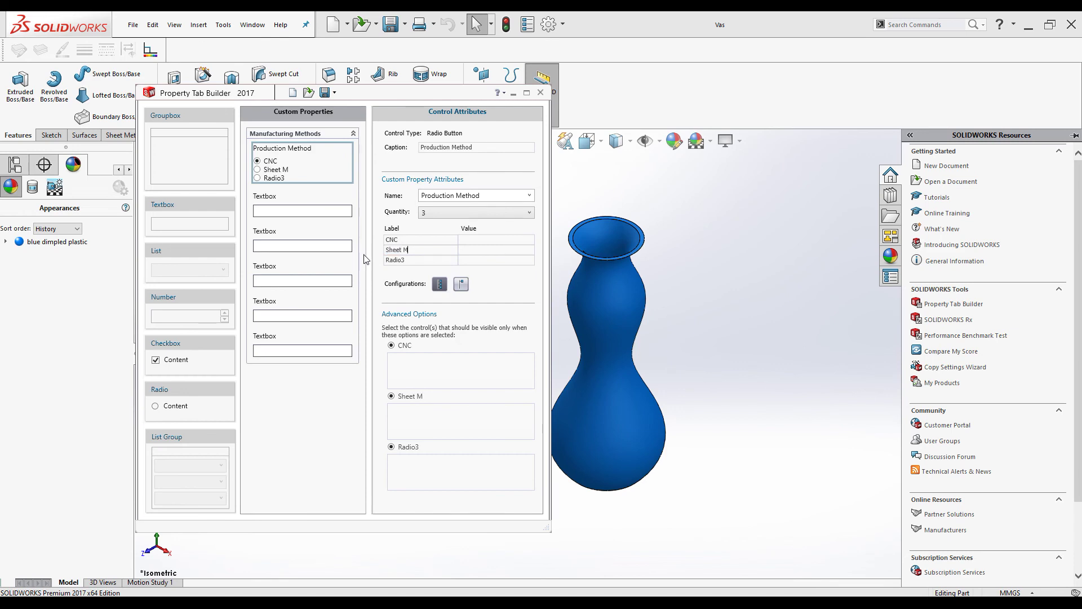
text(etal)
click(393, 260)
double_click(393, 259)
text(Weldment)
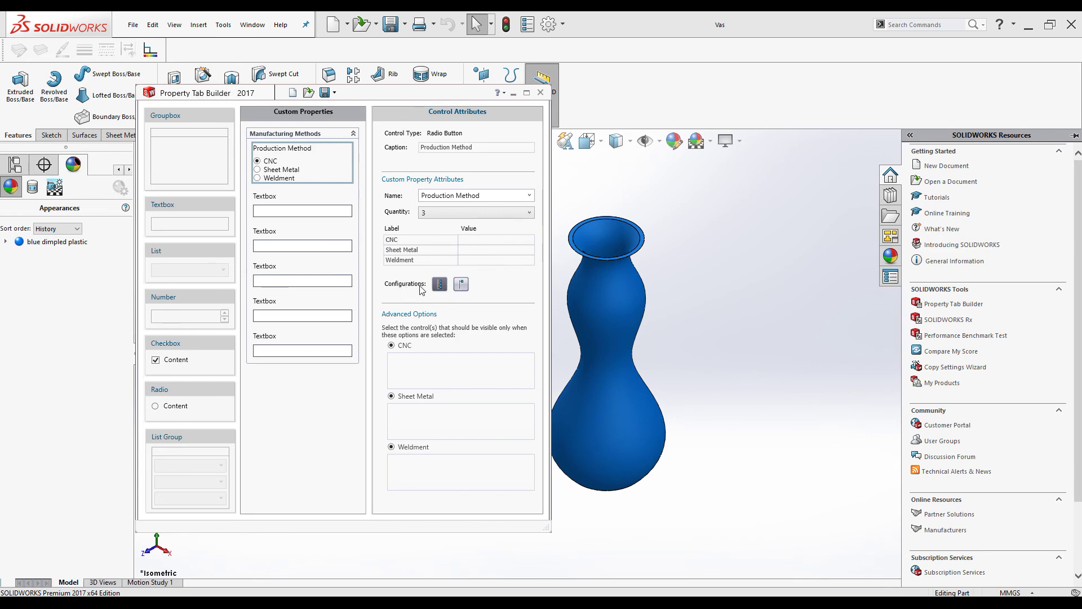
click(463, 288)
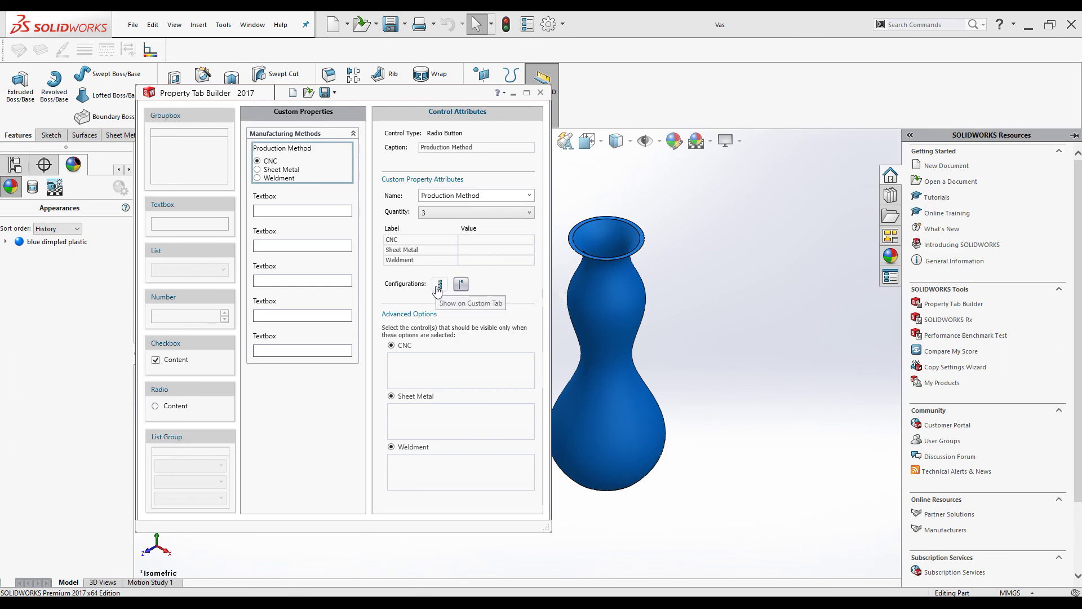
click(440, 285)
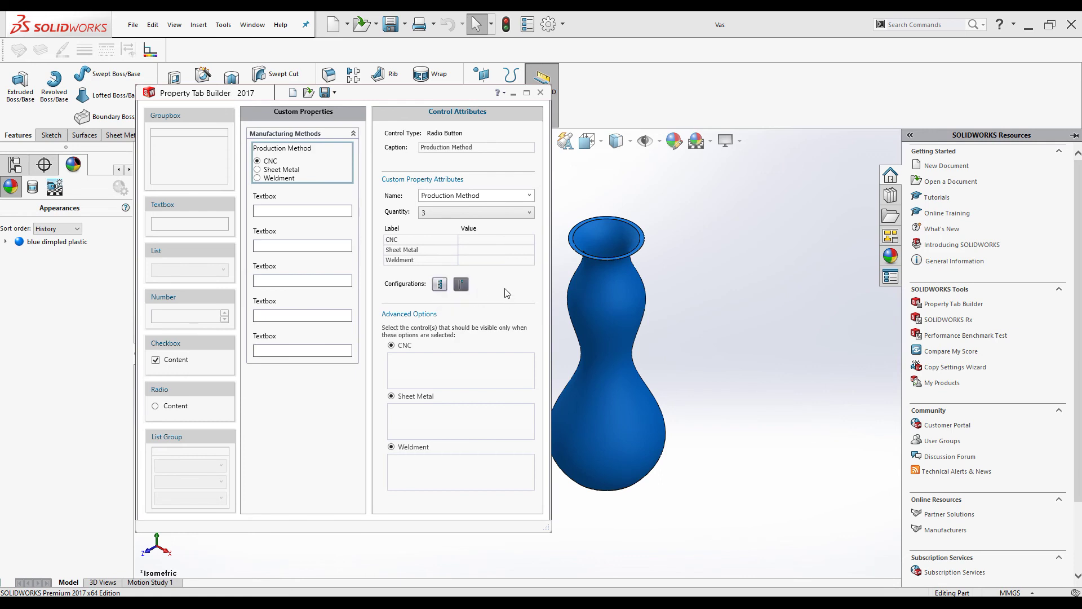
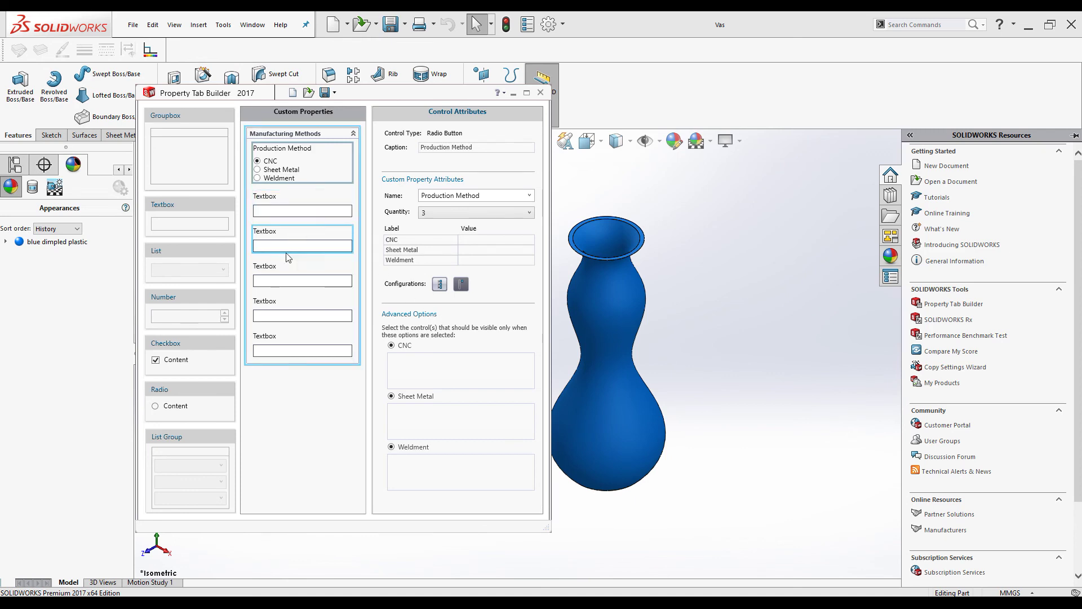
- Set both the caption and the property name of the first textbox to "Material"
click(292, 197)
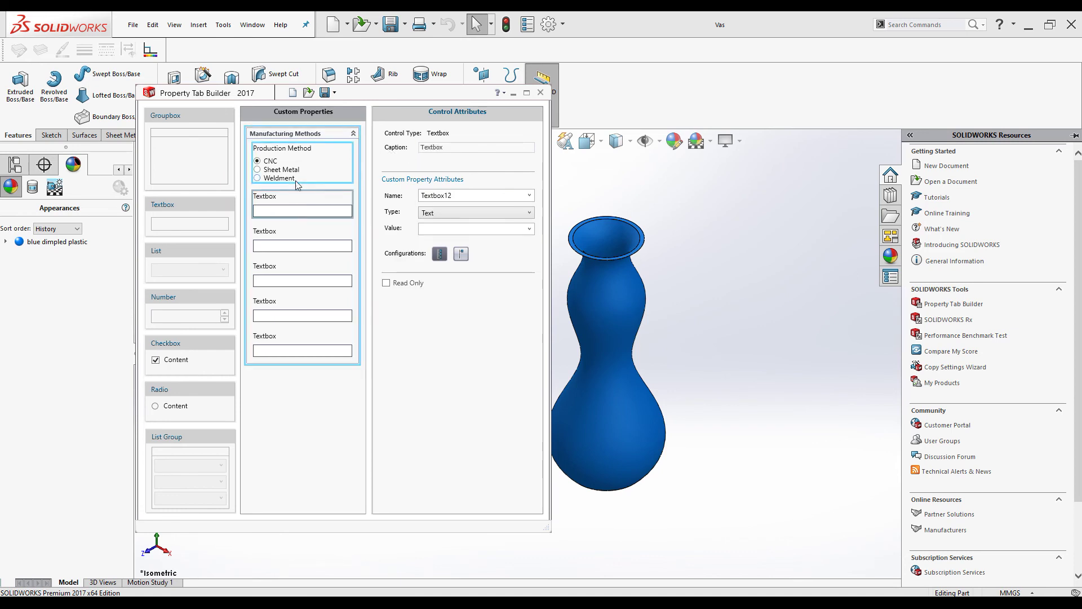
click(437, 147)
double_click(437, 147)
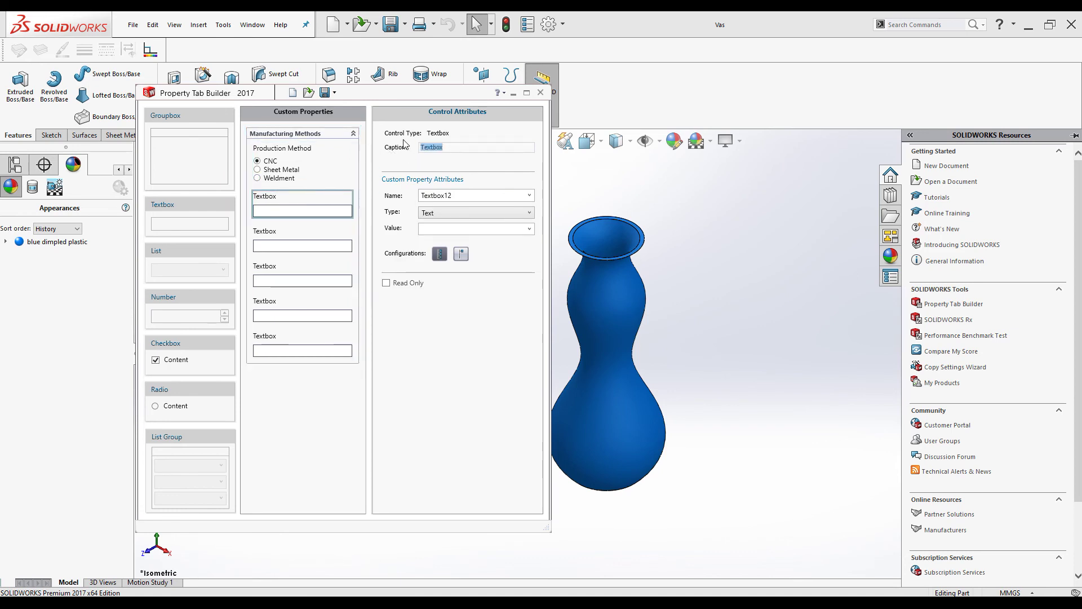
text(M)
drag(452, 147, 409, 147)
key(ctrl+c)
drag(470, 195, 404, 199)
key(ctrl+v)
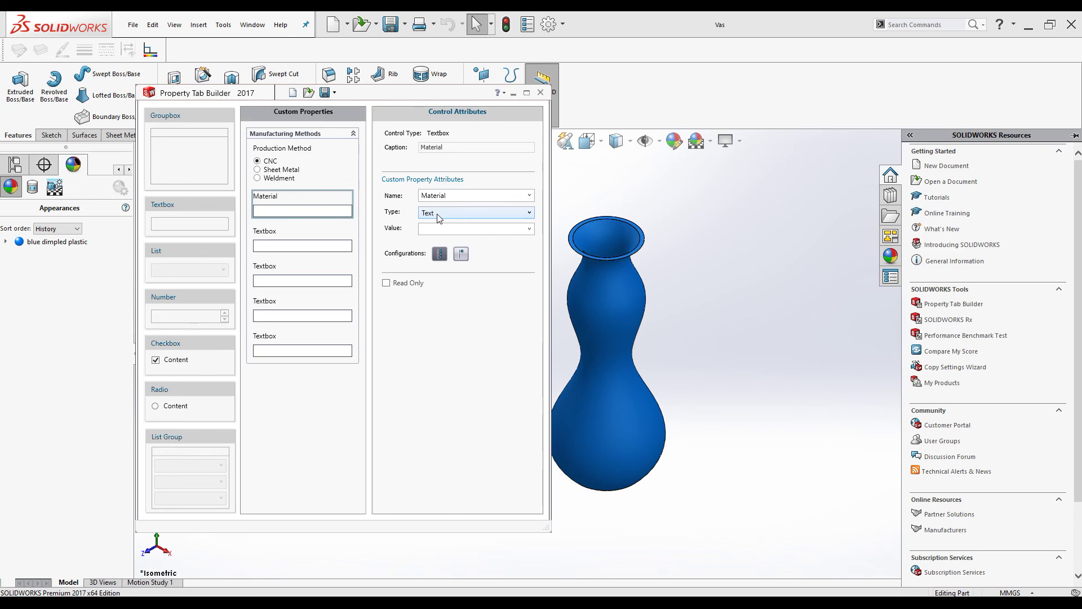
- Look through the predefined values and names for the Material textbox, and set it to show on the Custom tab
click(529, 229)
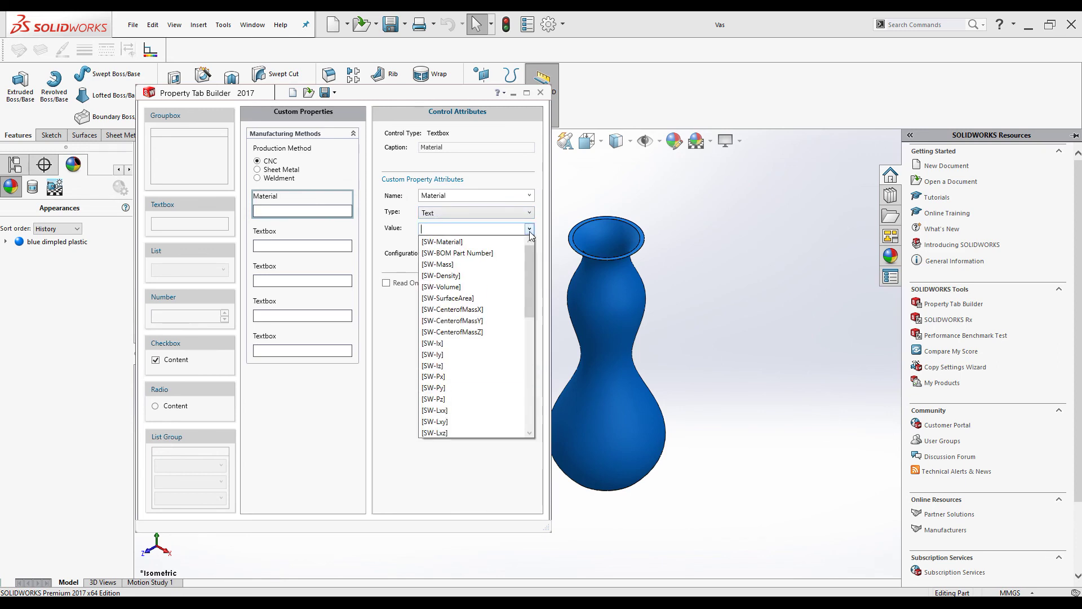
click(455, 227)
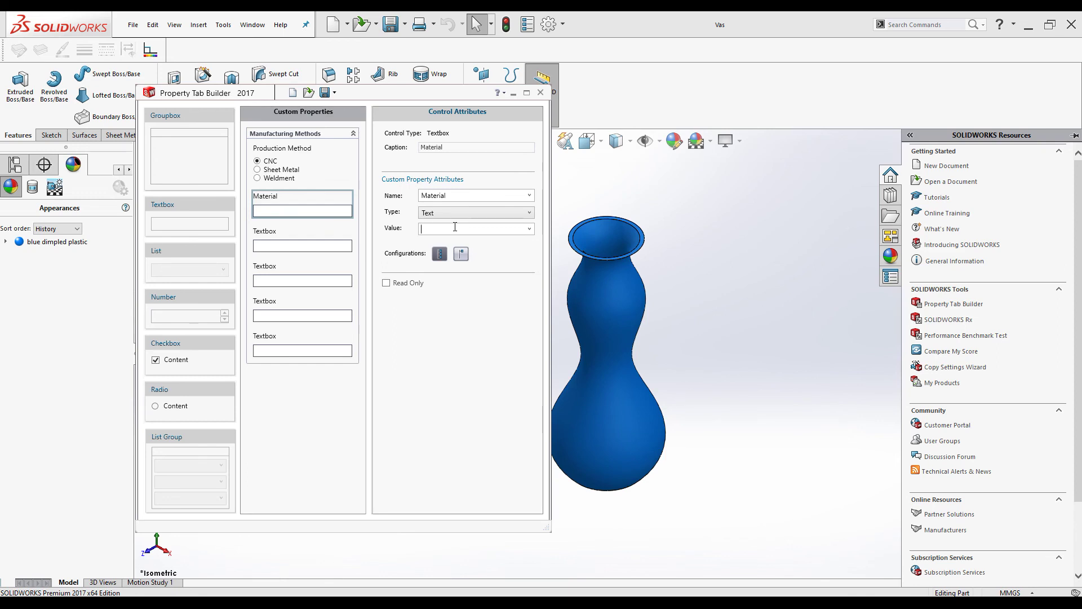
click(530, 196)
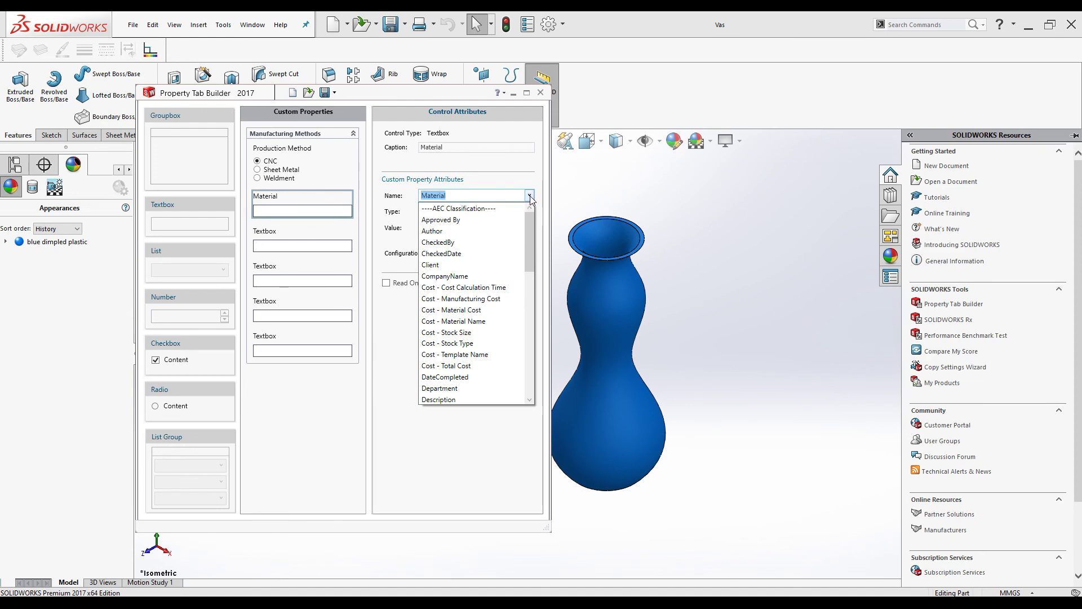
click(530, 195)
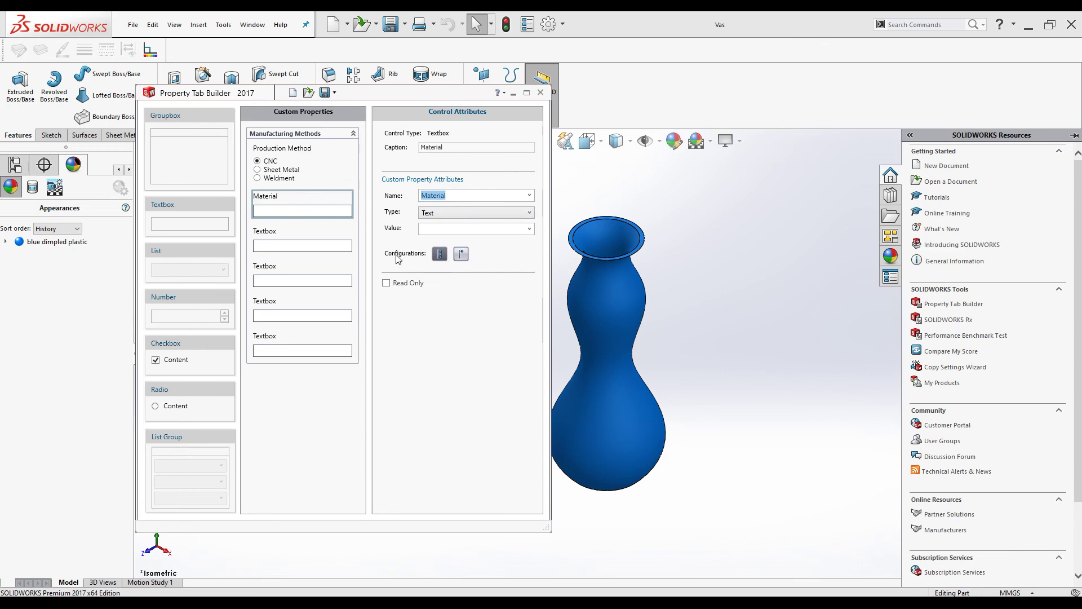
click(462, 257)
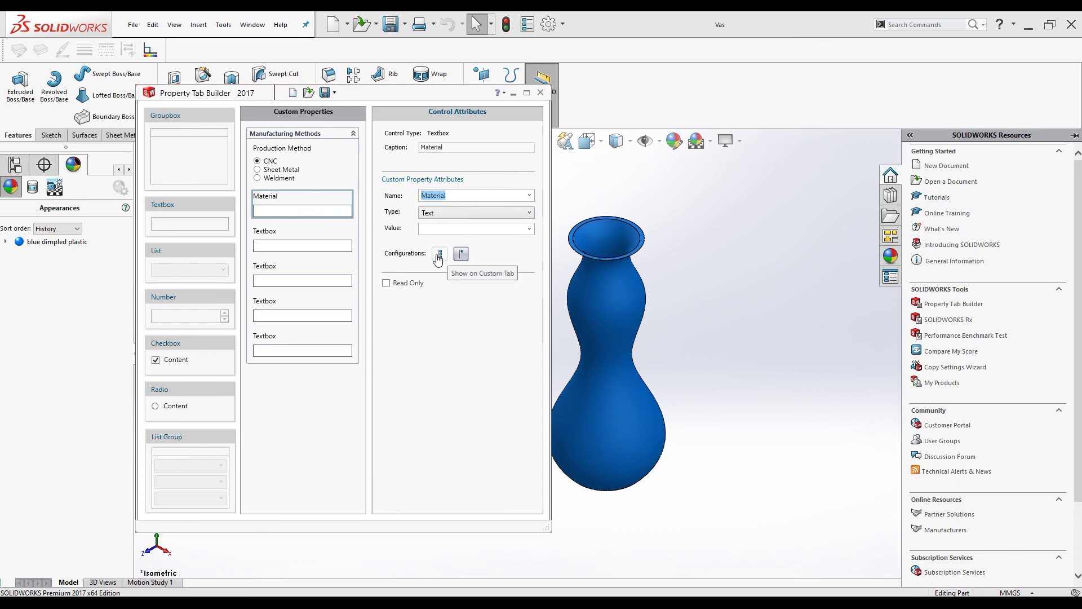
click(439, 256)
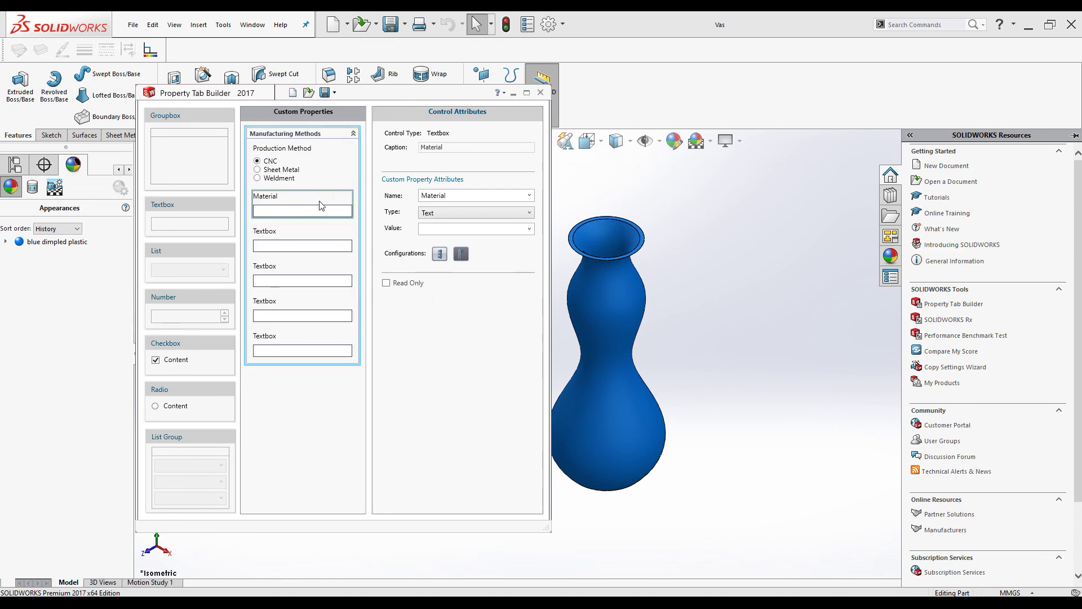
- Set the second textbox's caption and property name to "Sheet Metal Thickness" and show it on the Custom tab
click(277, 234)
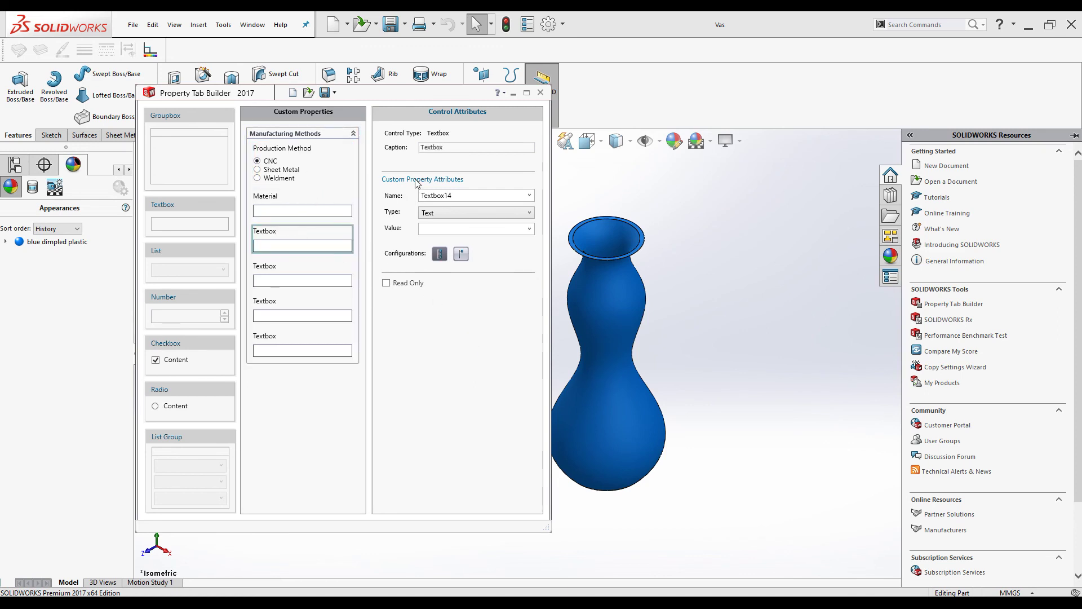
drag(444, 150, 381, 138)
text(Sheet Metal Thickness)
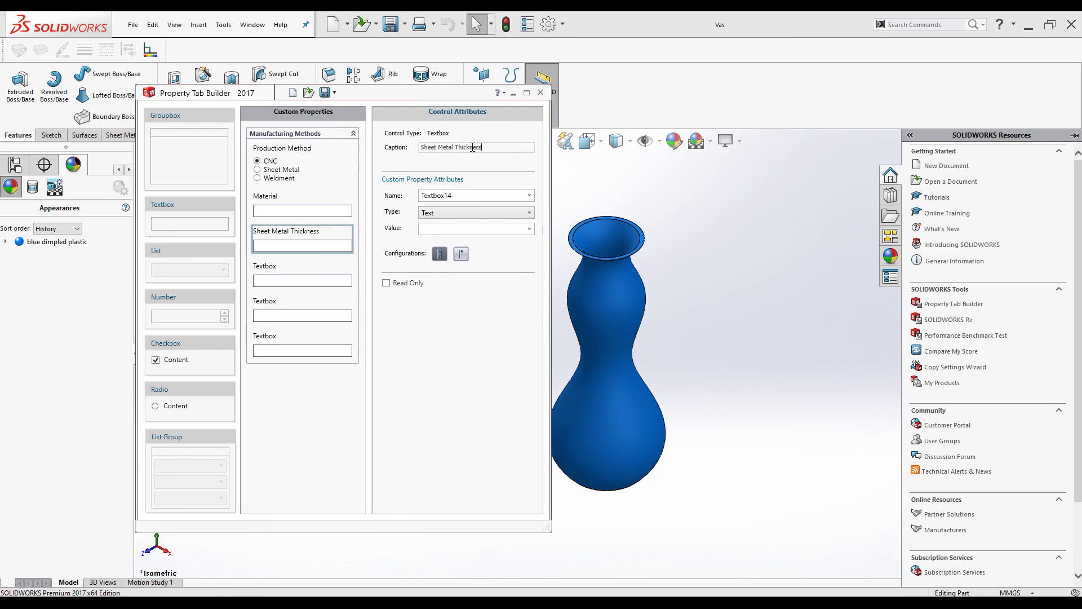
drag(478, 147, 396, 150)
key(ctrl+c)
click(470, 195)
key(ctrl+v)
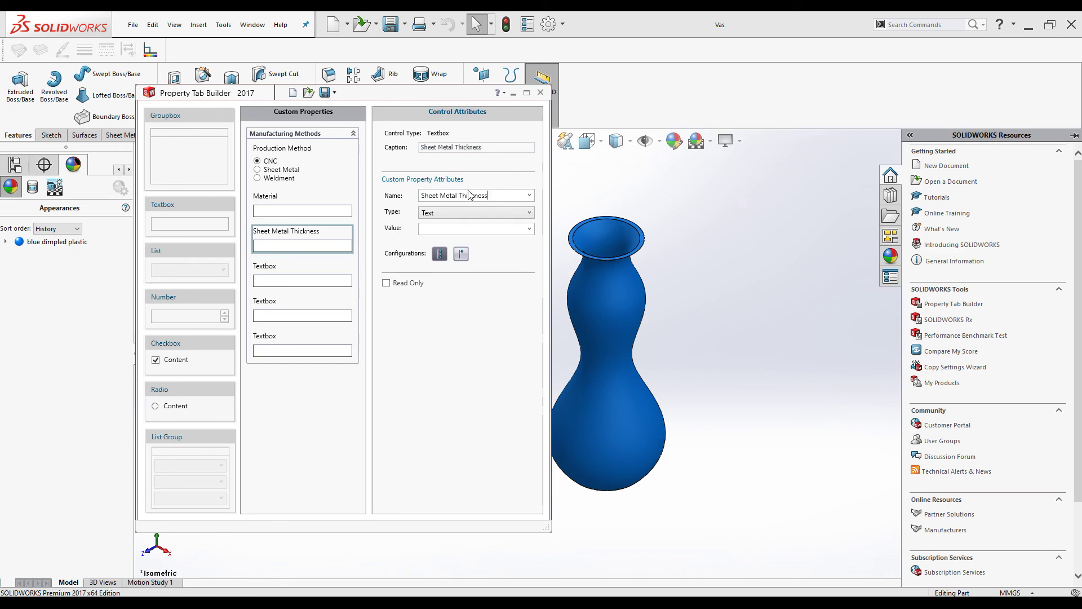
click(440, 256)
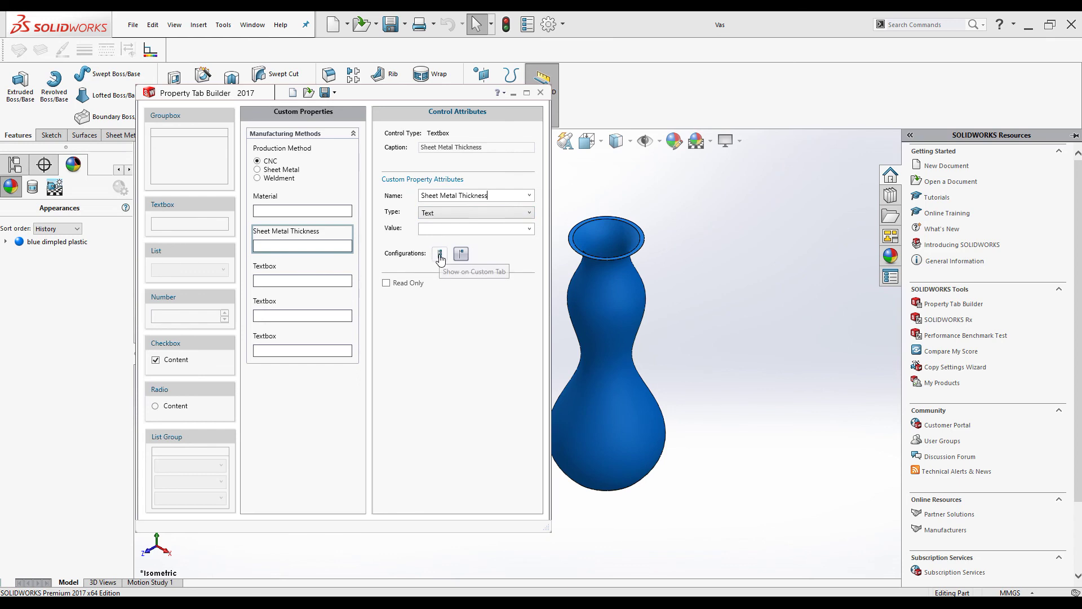
- Show the Sheet Metal Thickness property on the Custom tab, and caption the third textbox "Bending Radius"
click(440, 256)
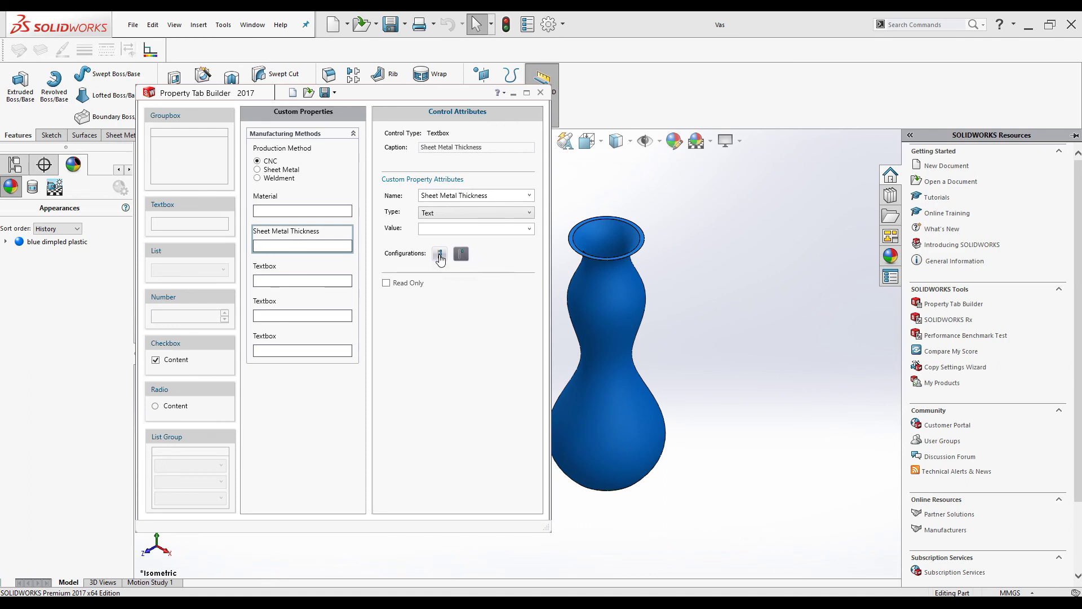
click(286, 269)
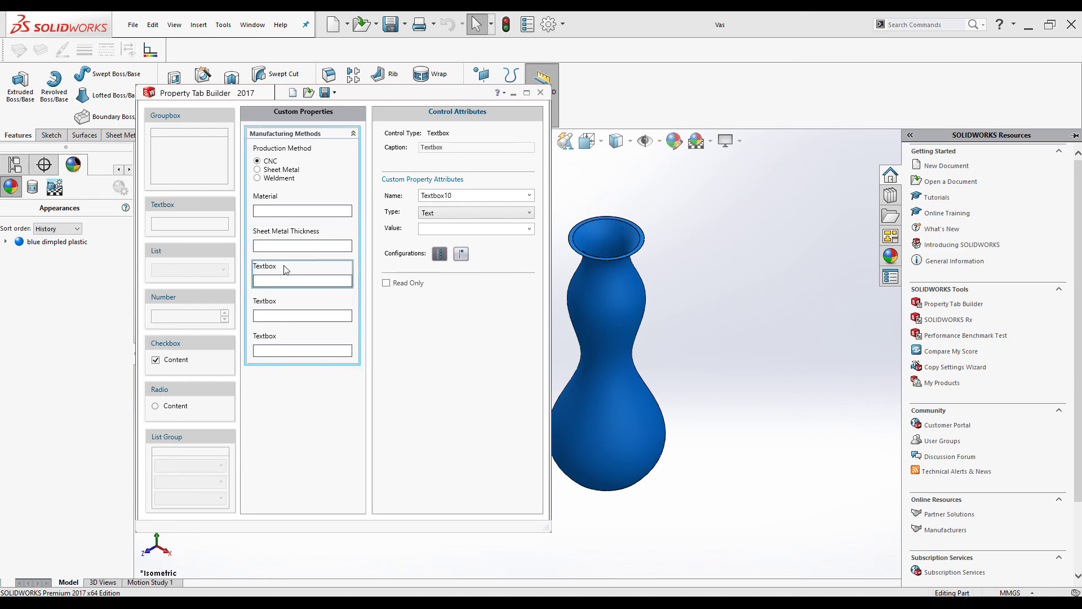
drag(450, 147, 376, 147)
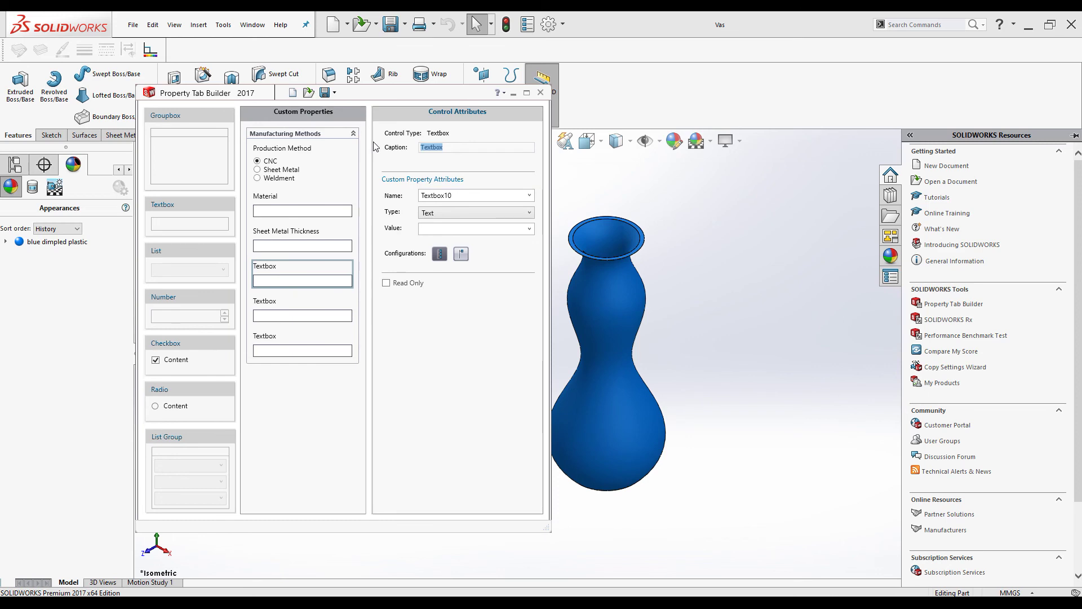
text(Bending Radius)
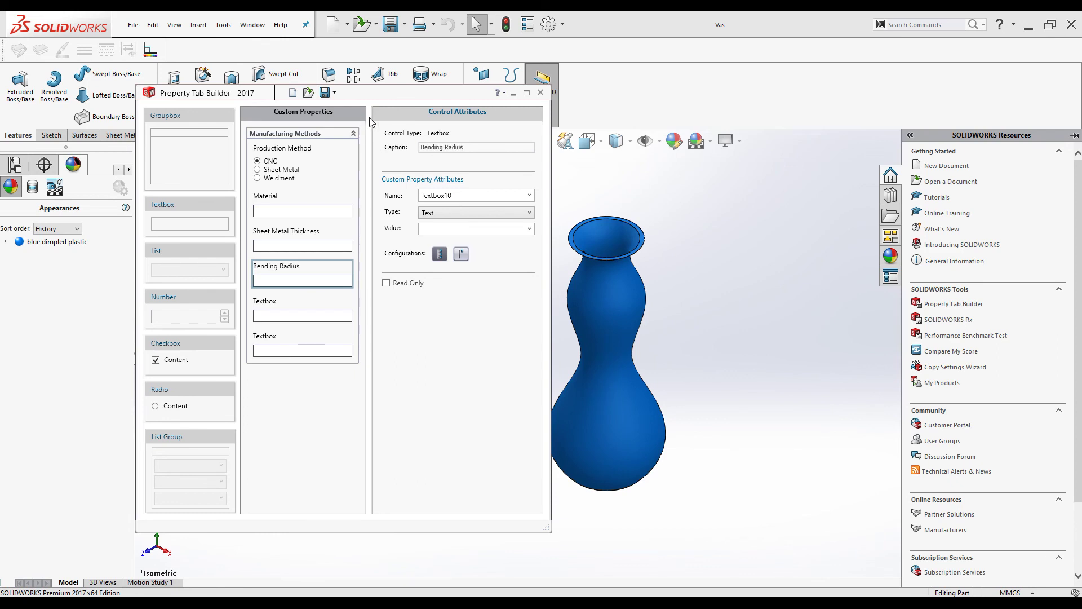
- Reuse the third textbox's caption "Bending Radius" as its property name and set it to show on the Custom tab
drag(475, 149, 417, 146)
key(ctrl+c)
double_click(450, 194)
key(ctrl+v)
click(440, 256)
click(440, 257)
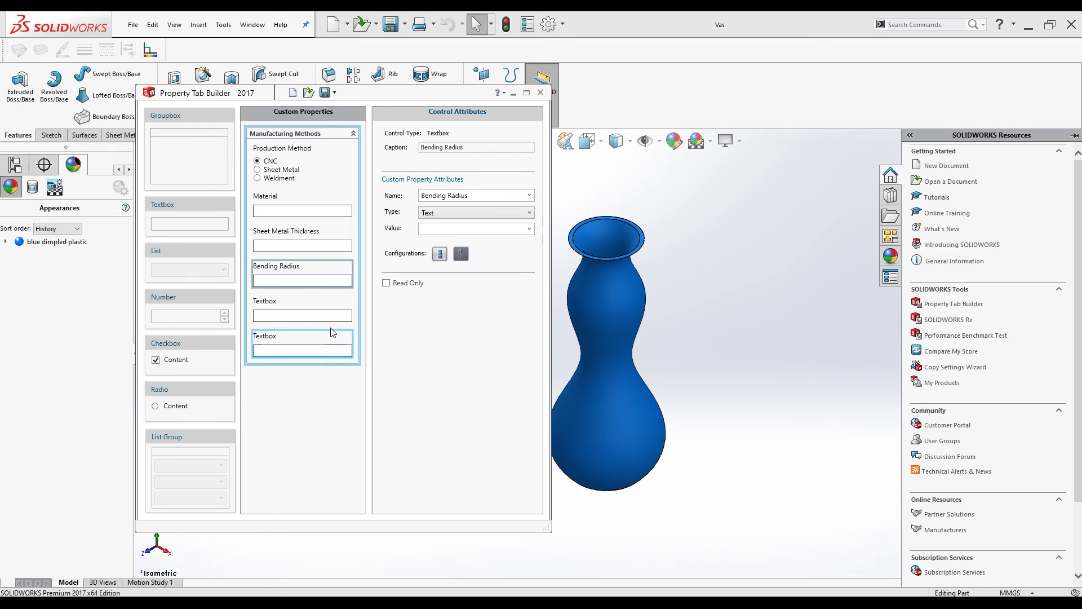
- Set the fourth textbox's caption and property name to "Typical Weld Size" and show it on the Custom tab
click(308, 309)
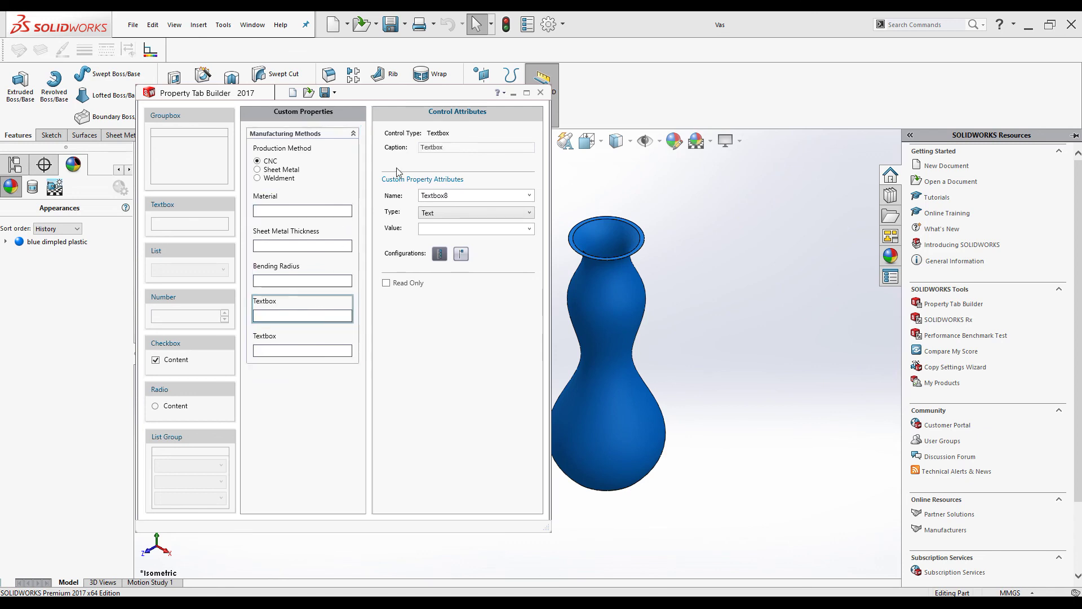
drag(451, 149, 395, 150)
text(W)
key(BackSpace)
text(Typical Weld Size)
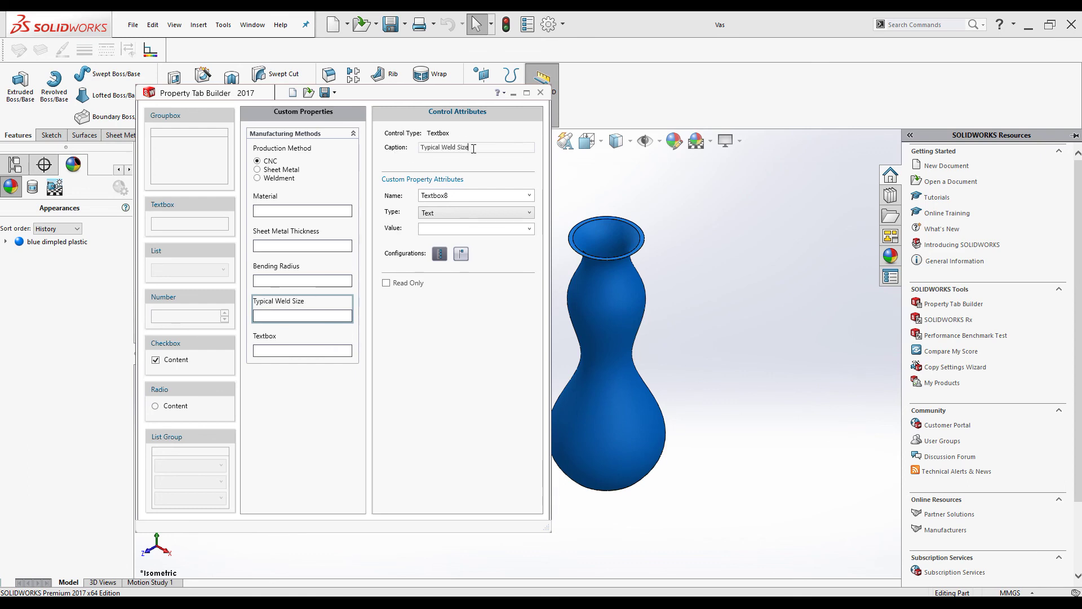
drag(482, 149, 406, 151)
key(ctrl+c)
double_click(465, 197)
key(ctrl+v)
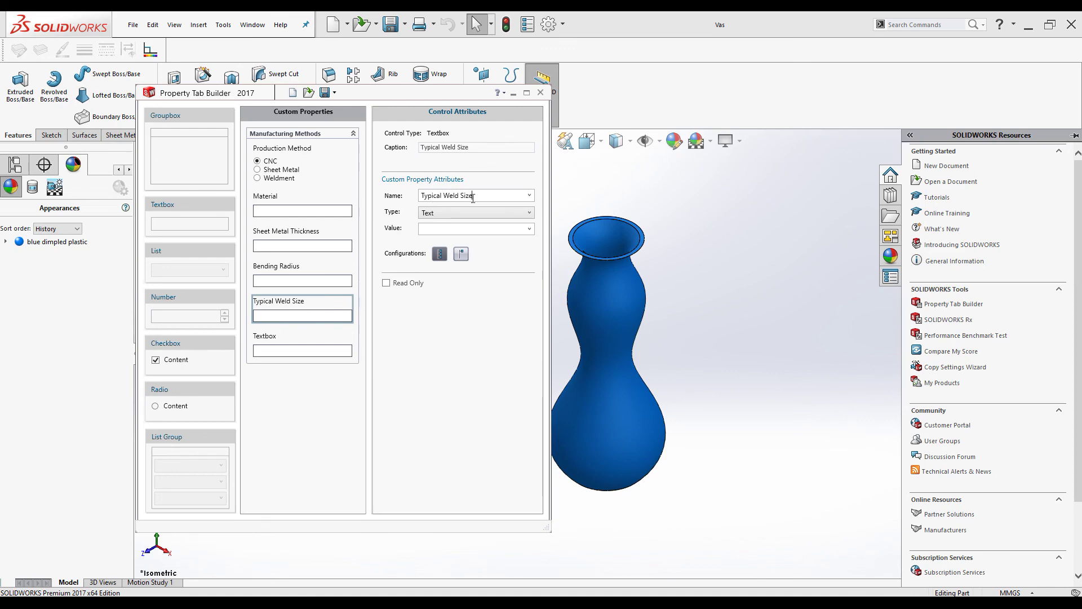
click(439, 255)
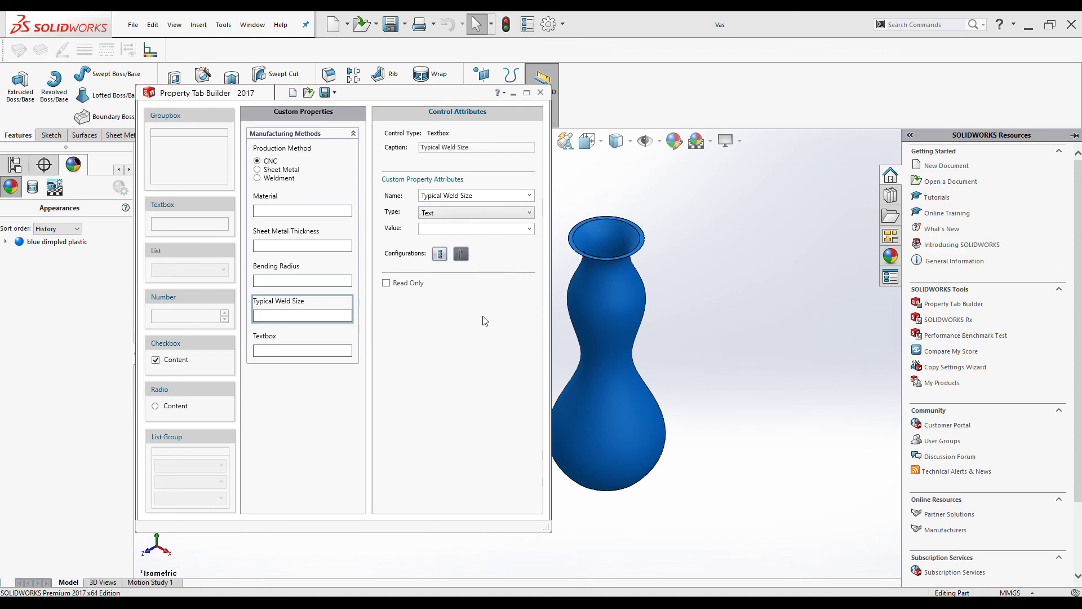
- Set the last textbox's caption and property name to "Finishing" and show it on the Custom tab
click(307, 340)
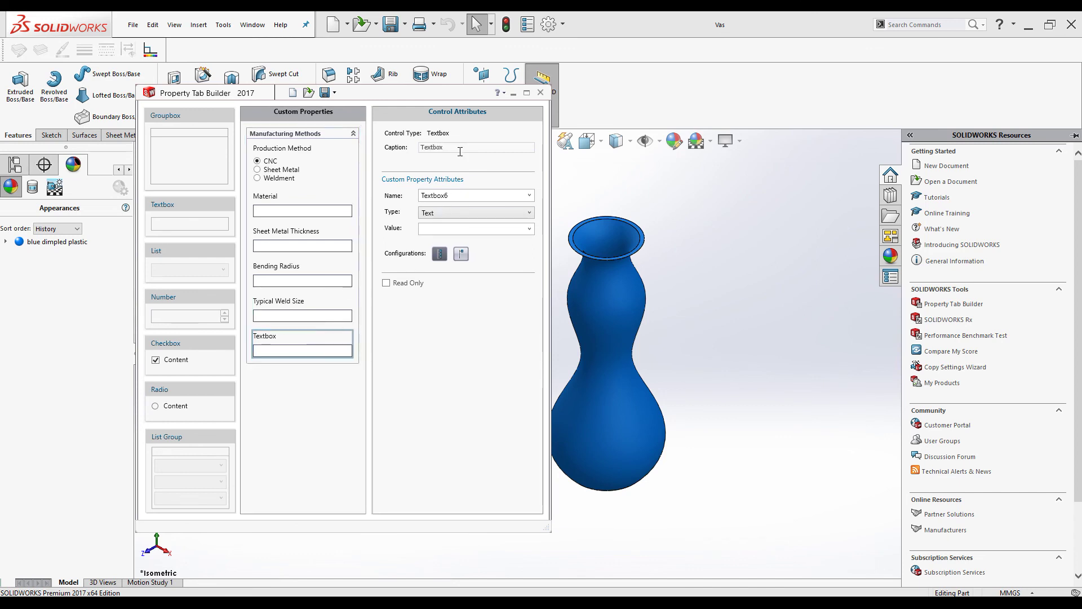
drag(443, 147, 383, 142)
text(Finishing)
drag(450, 148, 409, 145)
key(ctrl+c)
double_click(457, 192)
key(ctrl+v)
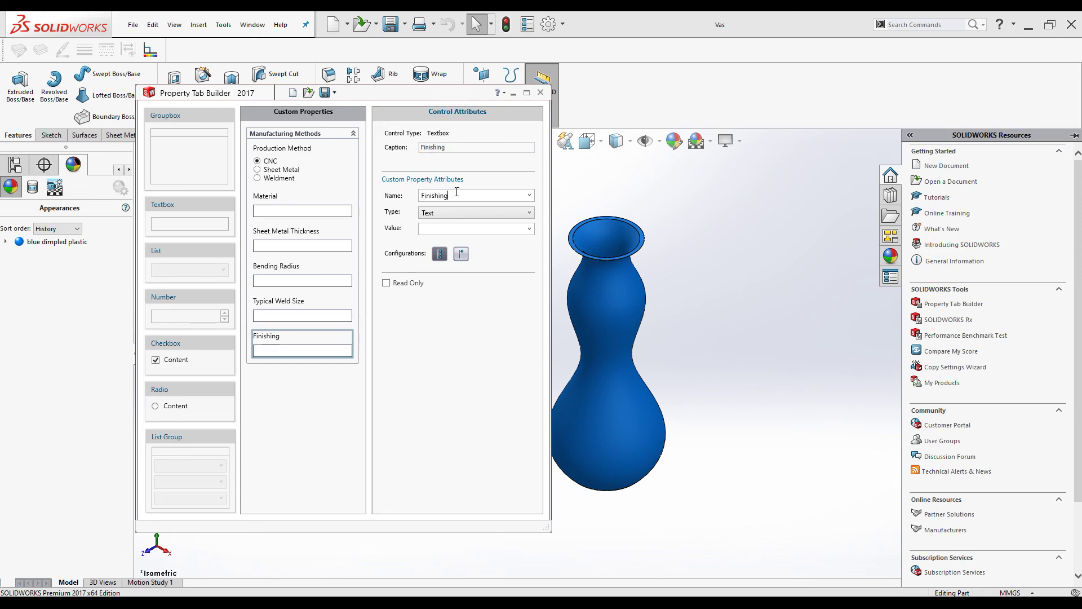
click(440, 254)
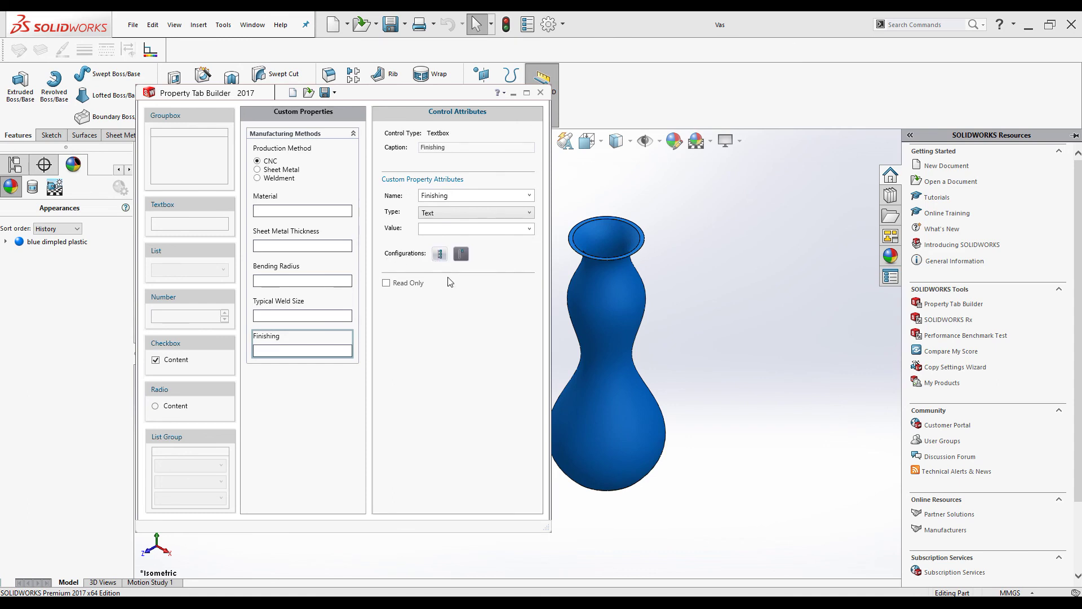
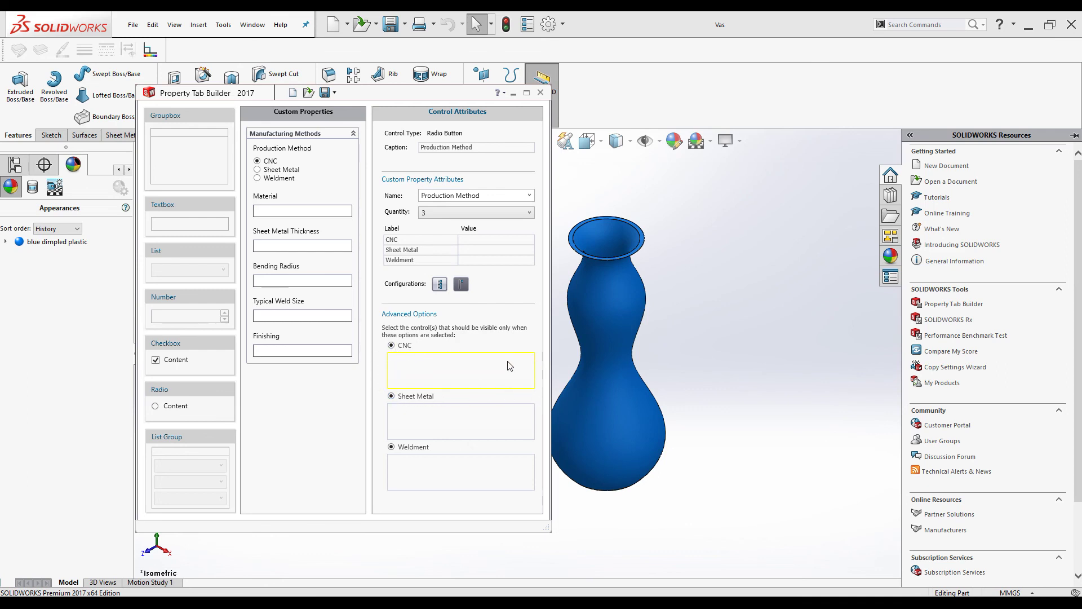
- Make the Material textbox visible only when the CNC option of Production Method is selected
click(274, 202)
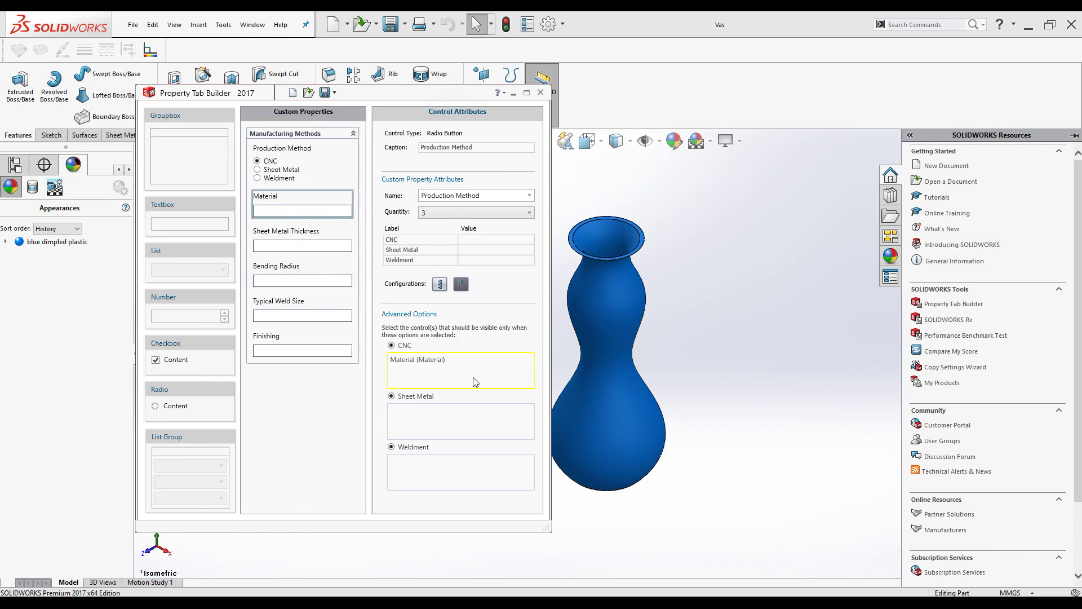
click(287, 201)
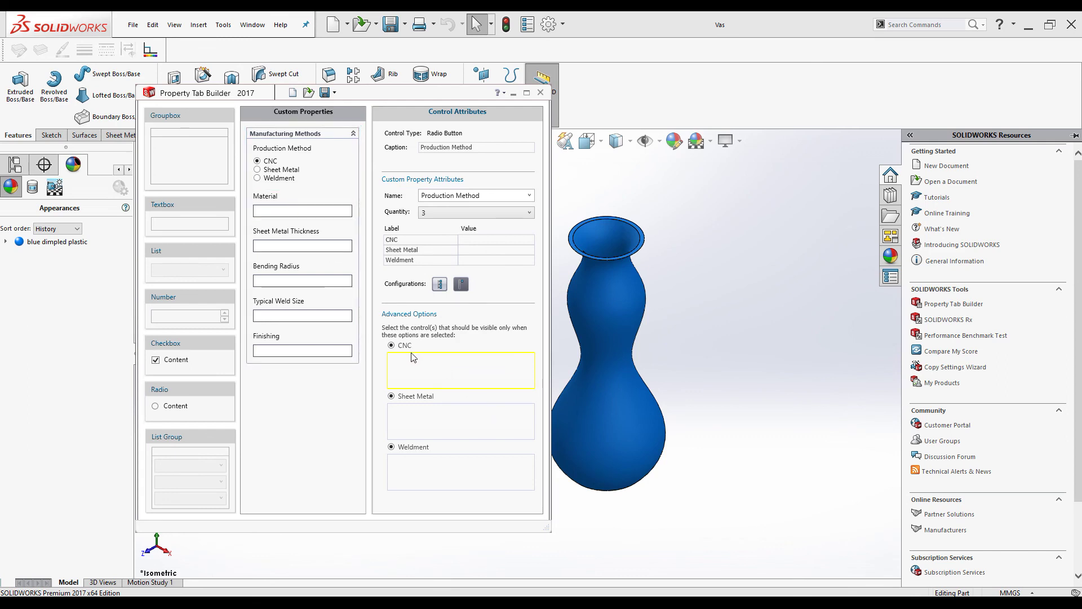
drag(291, 198, 415, 346)
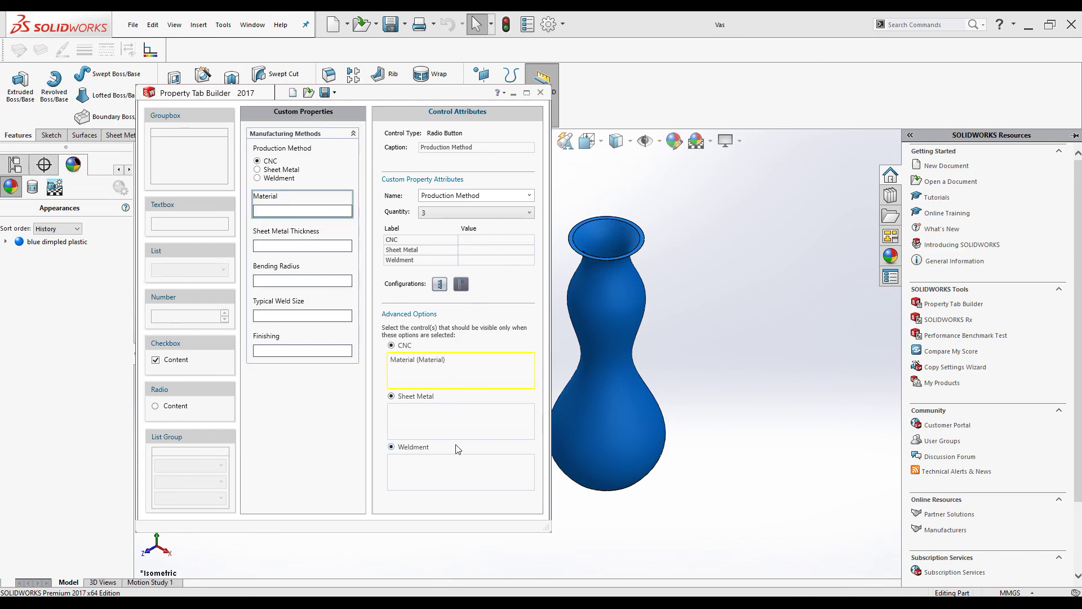
- Make the Sheet Metal Thickness and Bending Radius textboxes visible only when the Sheet Metal option is selected
click(430, 424)
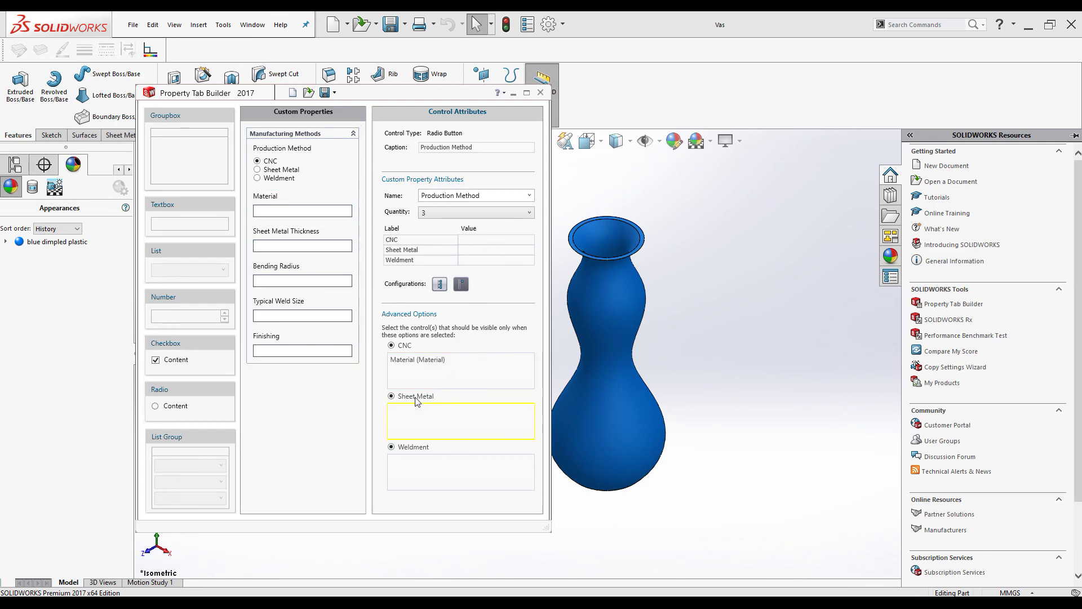
click(296, 234)
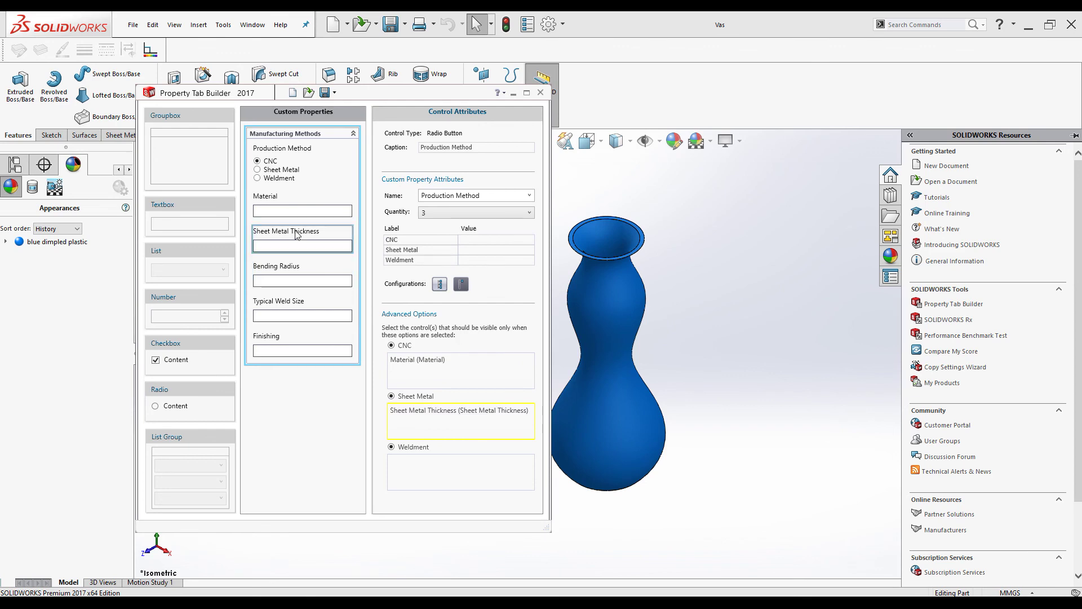
click(288, 272)
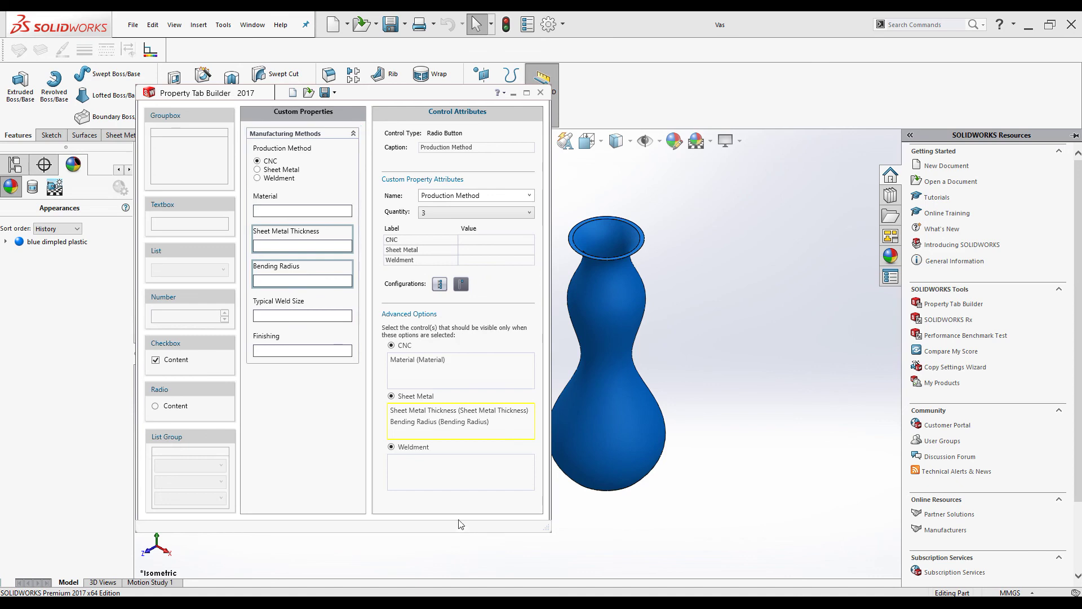
- Make the Typical Weld Size and Finishing textboxes visible only when the Weldment option is selected
click(426, 478)
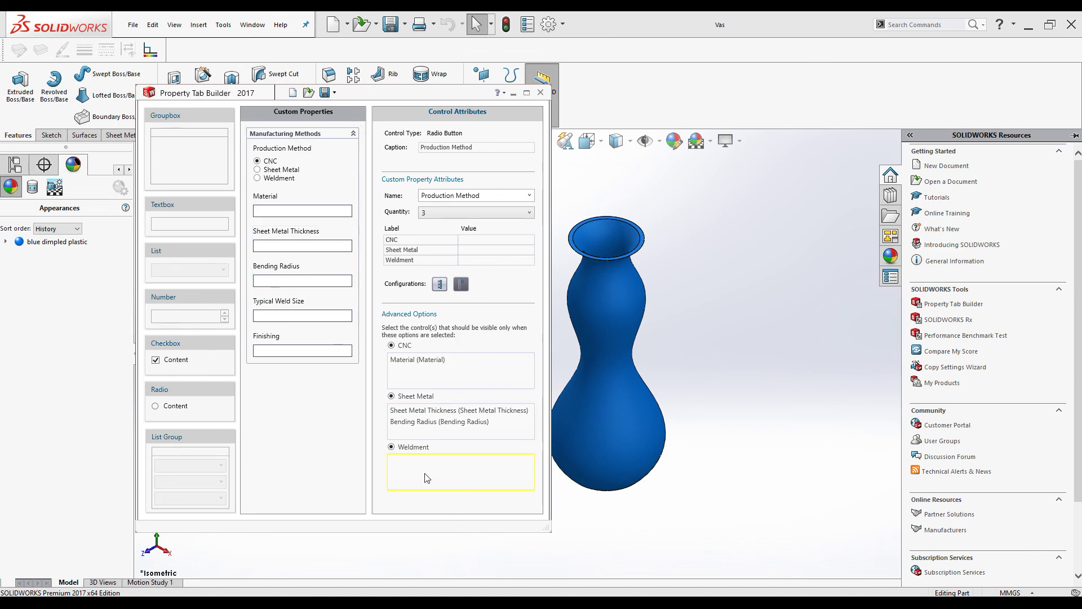
click(266, 311)
click(283, 347)
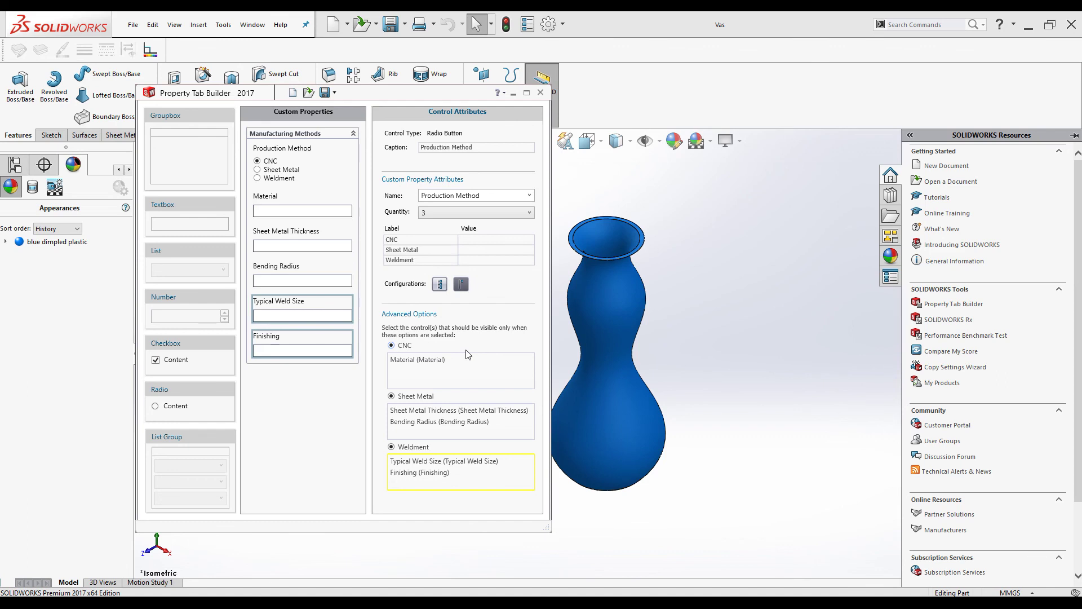
click(277, 360)
- Save the part properties template as RadioButton in the SOLIDWORKS 2017 lang\english folder and close the Property Tab Builder
click(325, 93)
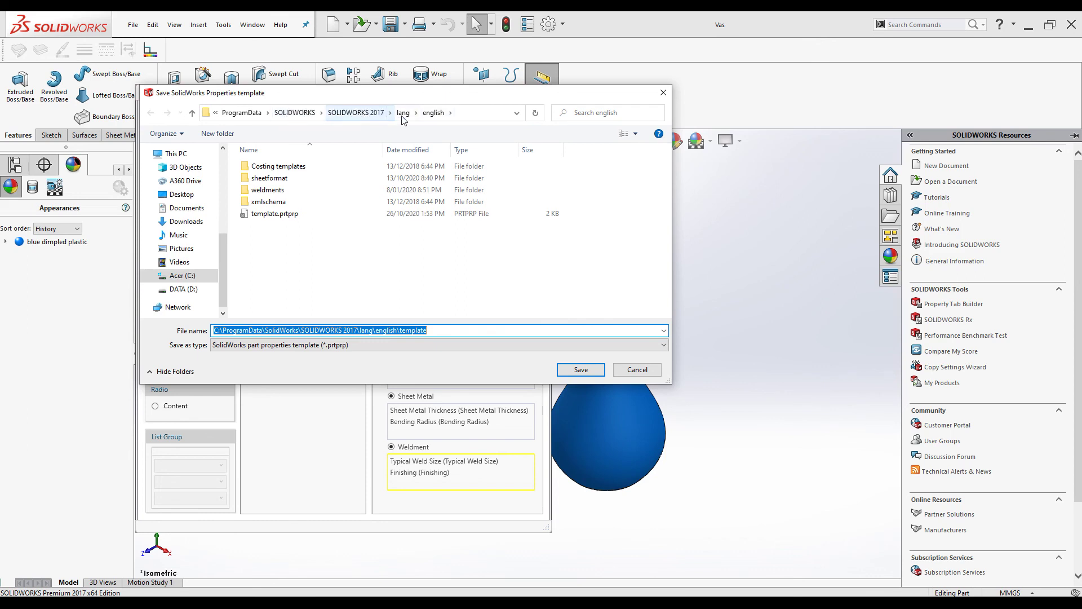
click(435, 330)
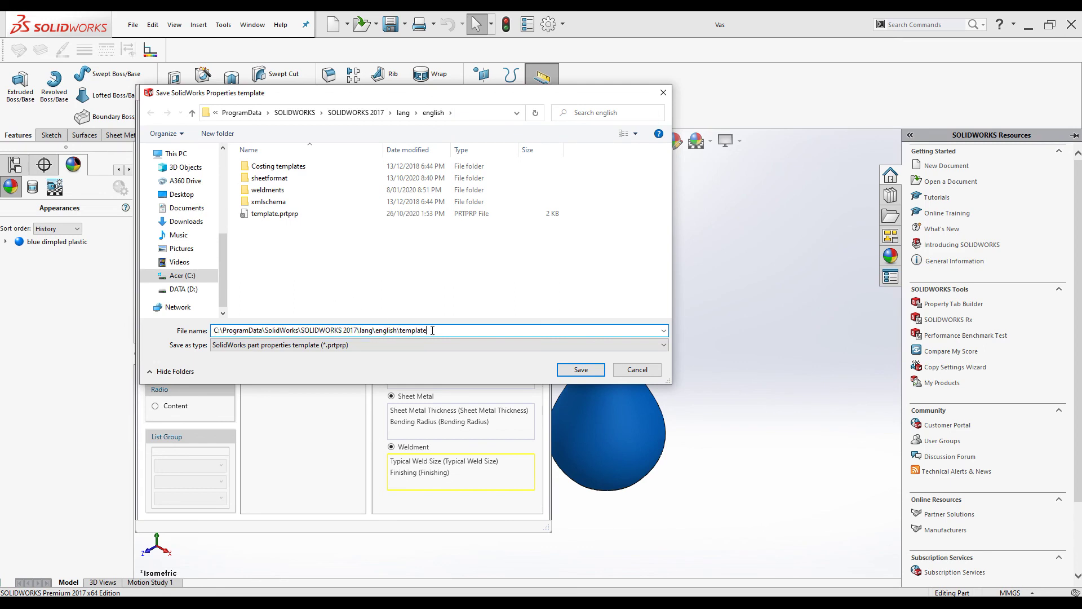
key(BackSpace)
key(BackSpace)
key(BackSpace)
key(BackSpace)
key(BackSpace)
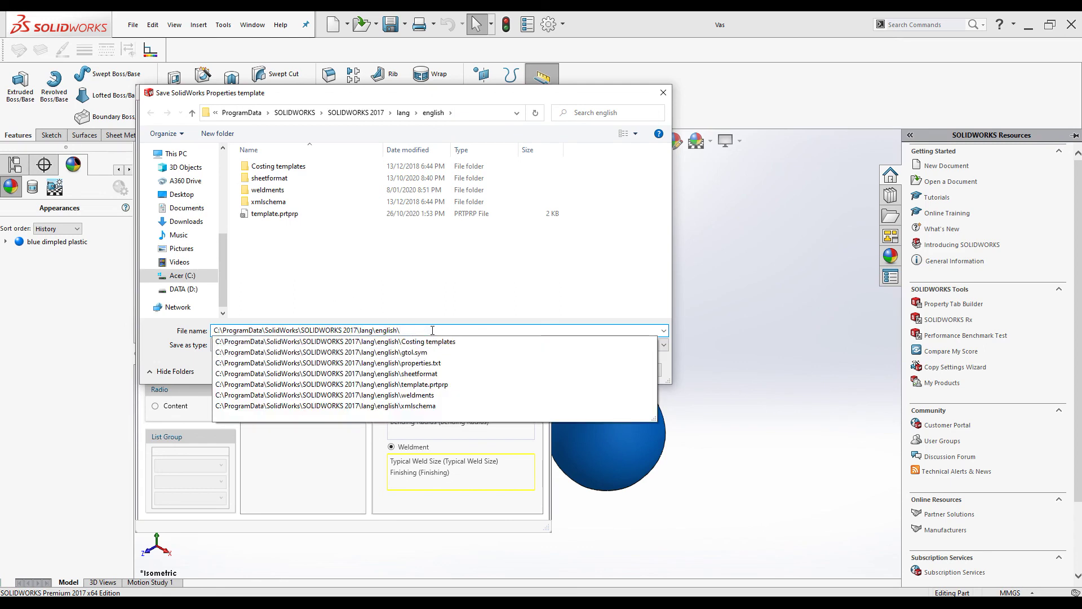
text(RadioButton)
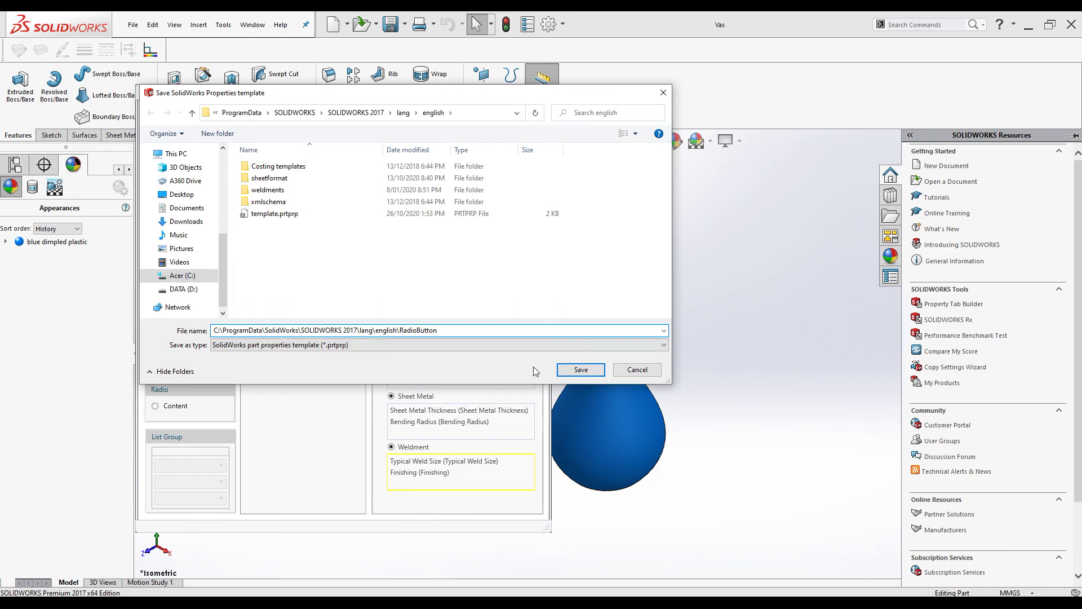
click(563, 370)
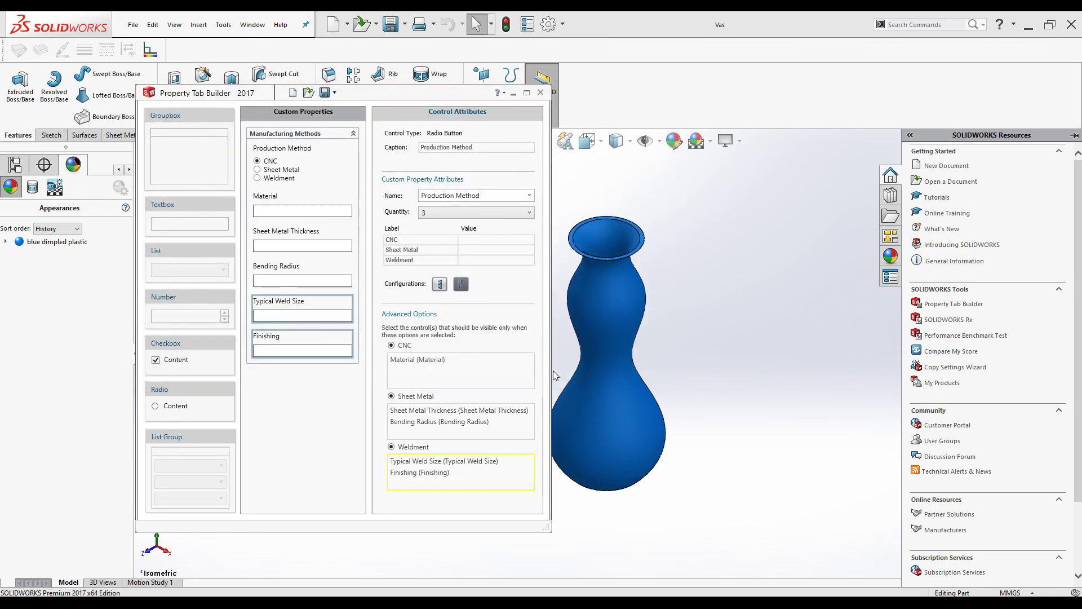
click(540, 93)
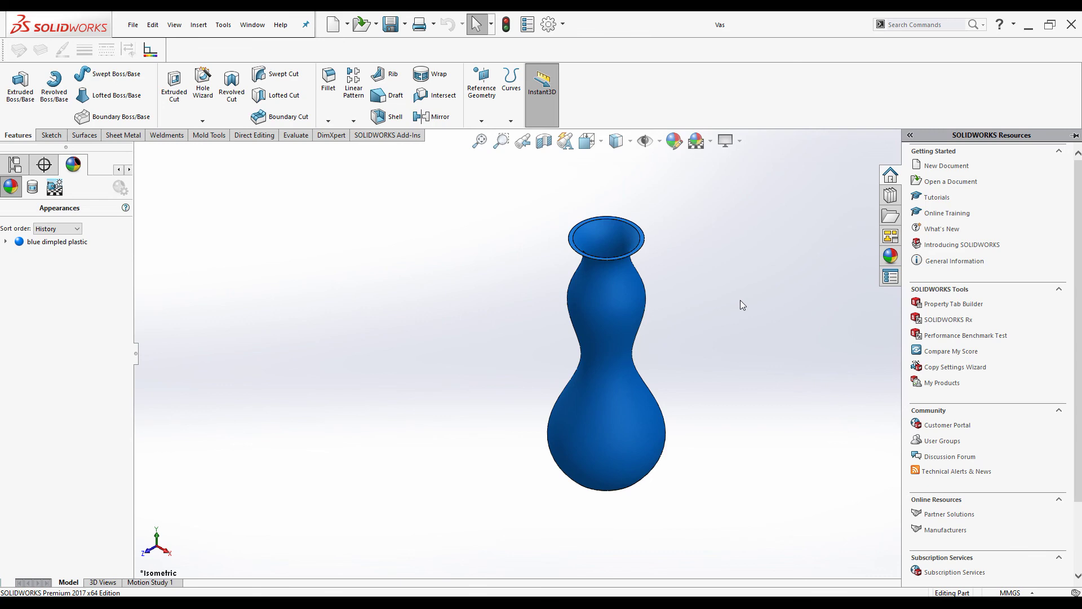
- Check the part's custom and configuration-specific properties in its summary information, and close it without changes
click(134, 26)
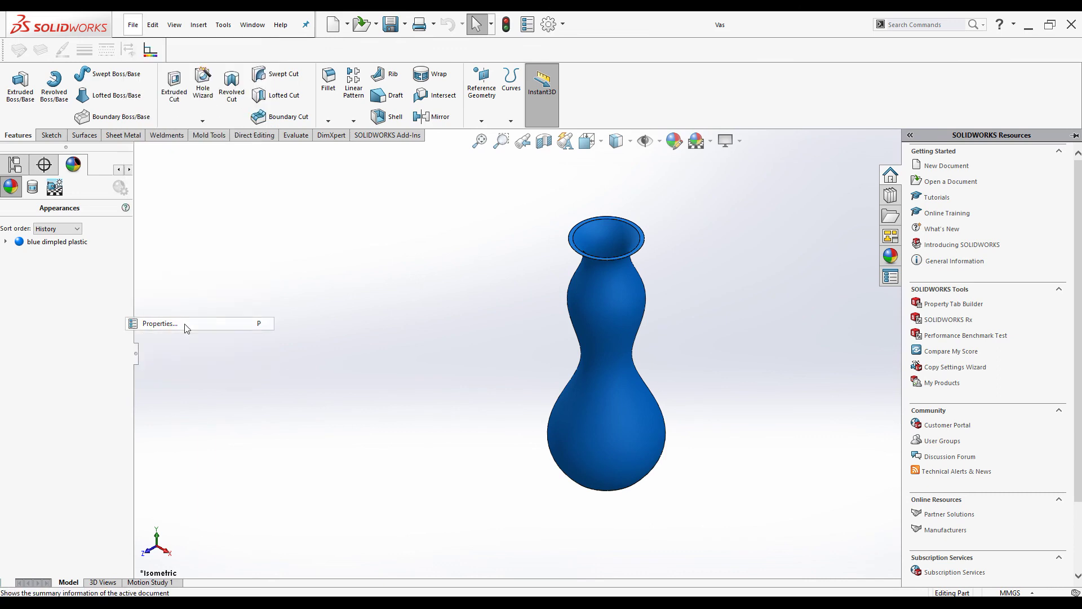
click(187, 324)
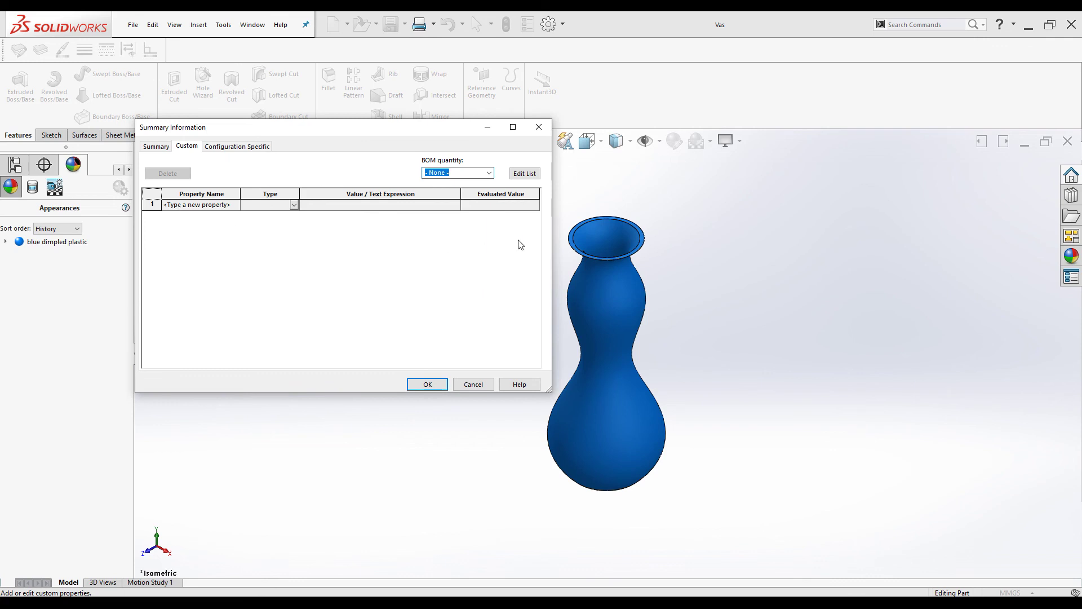
click(239, 148)
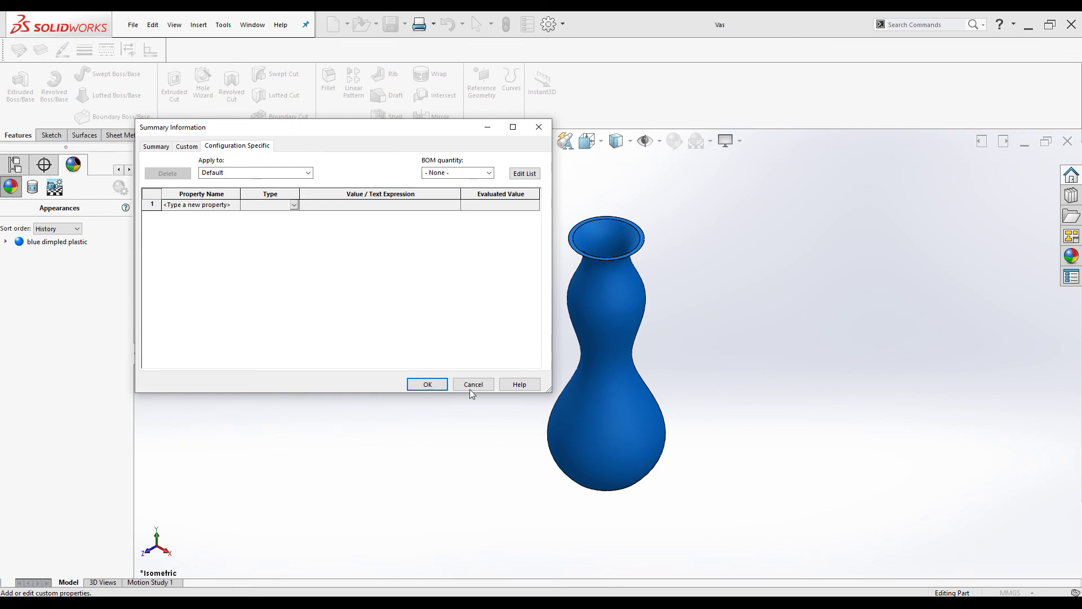
click(188, 146)
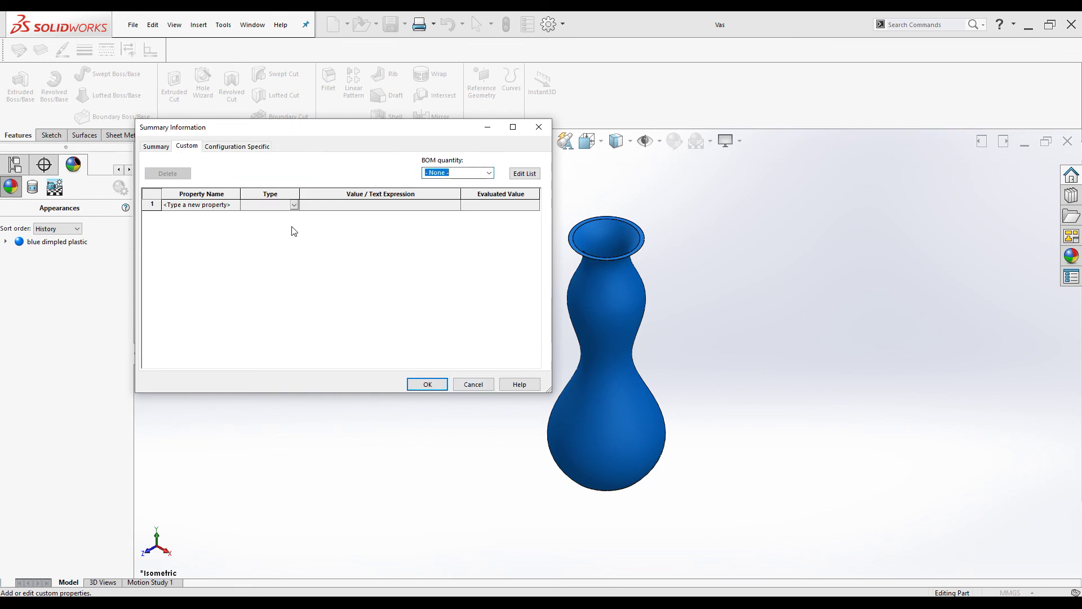
click(465, 385)
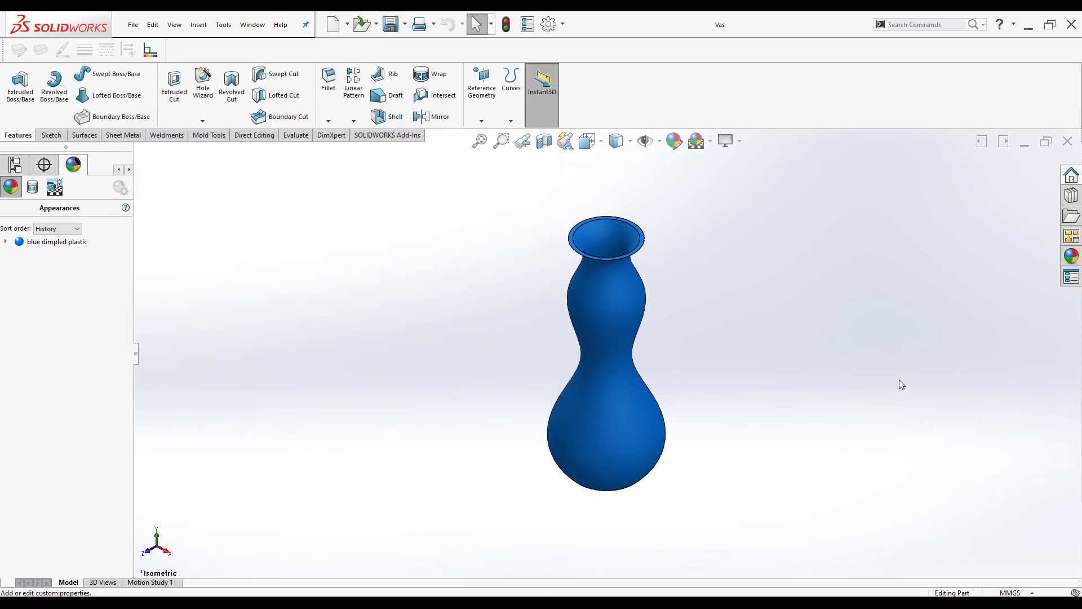
- Load the RadioButton.prtprp template as the vase part's custom property form
click(1072, 278)
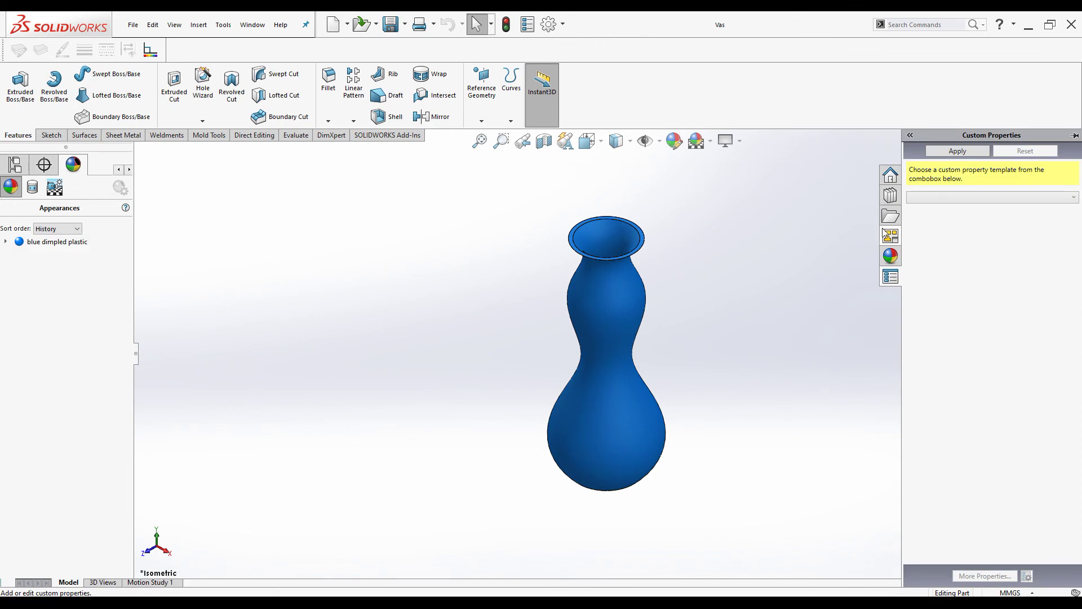
click(977, 198)
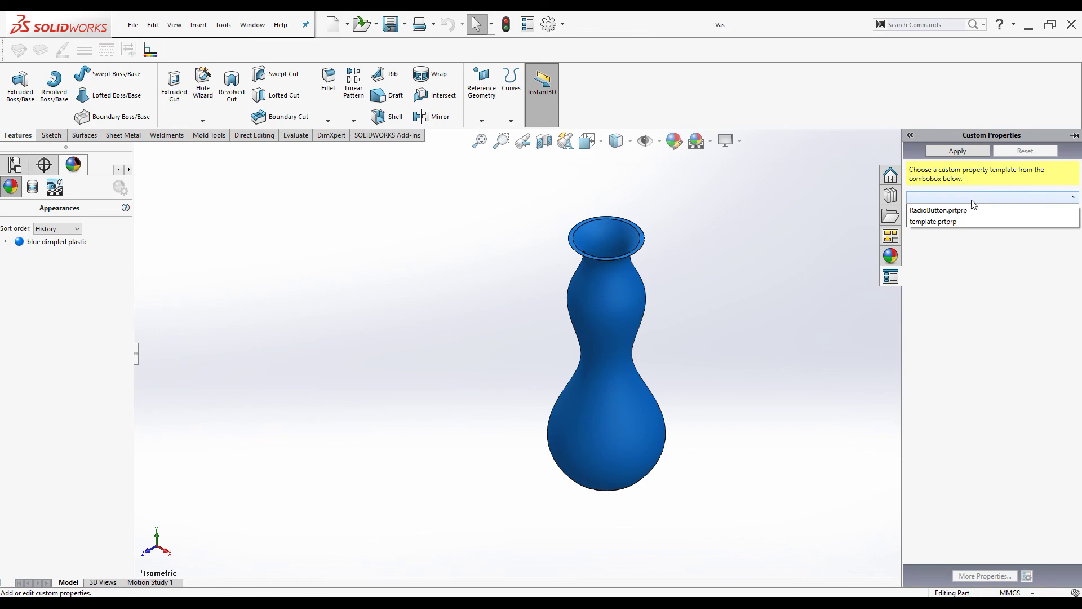
click(940, 212)
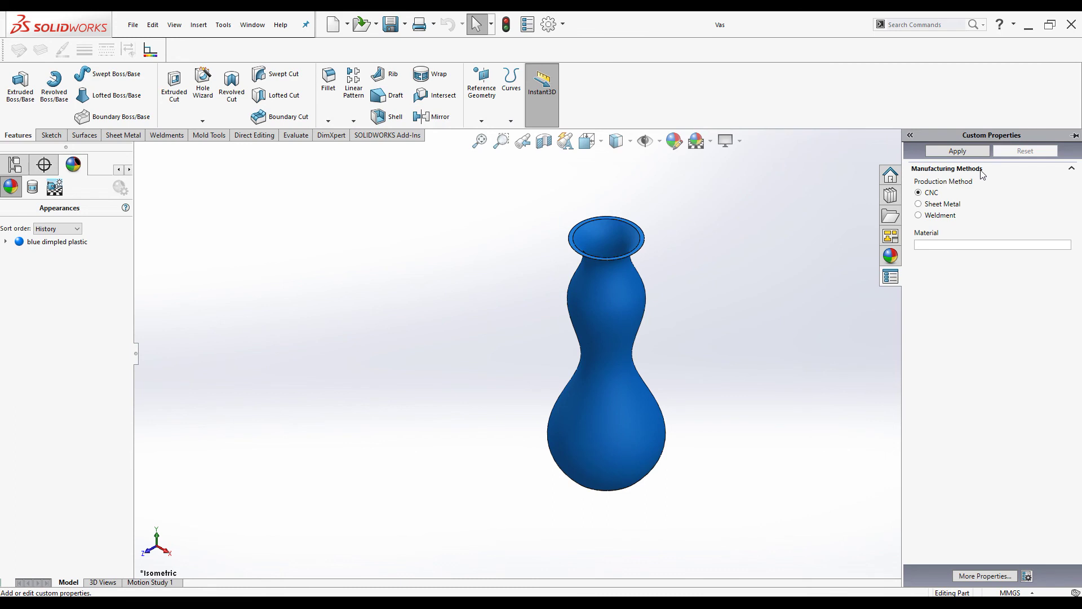
- Try the Sheet Metal and Weldment options, choose CNC with Steel as the material, and apply the properties to the vase part
click(919, 205)
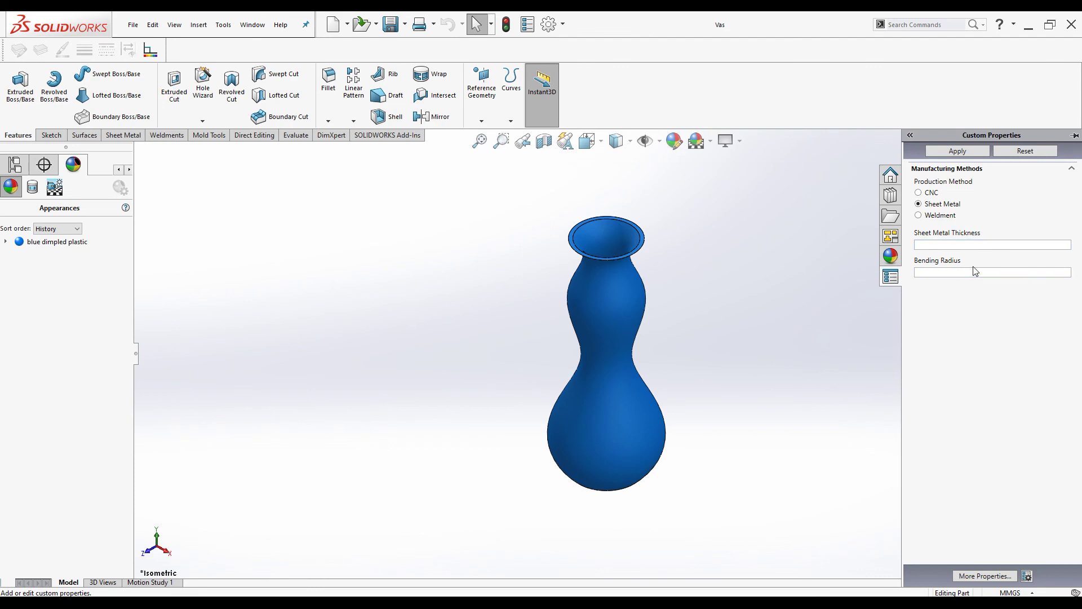
click(919, 216)
click(919, 192)
click(937, 243)
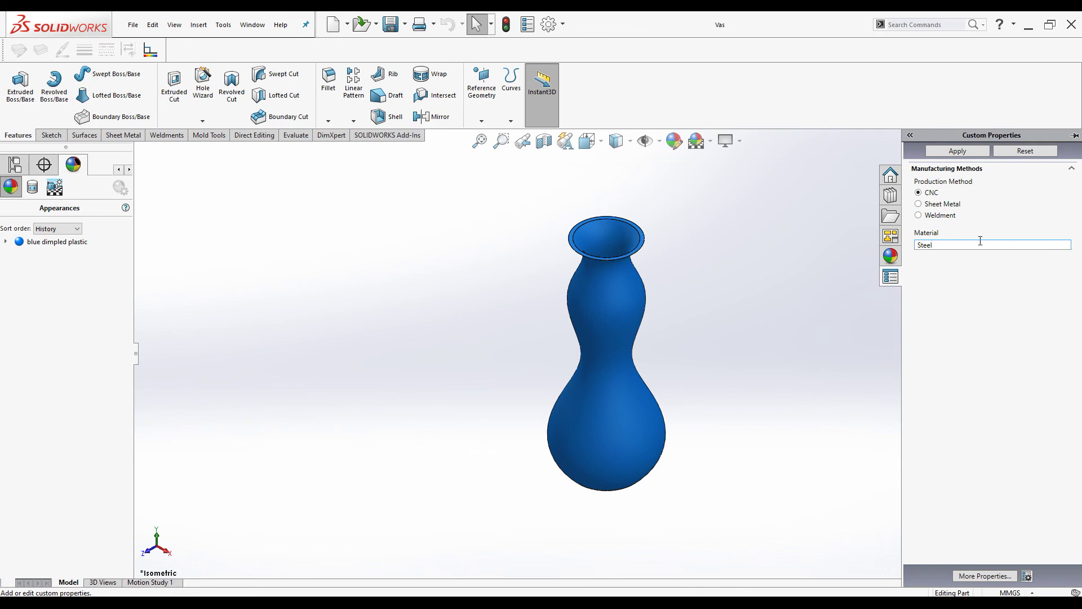
click(953, 154)
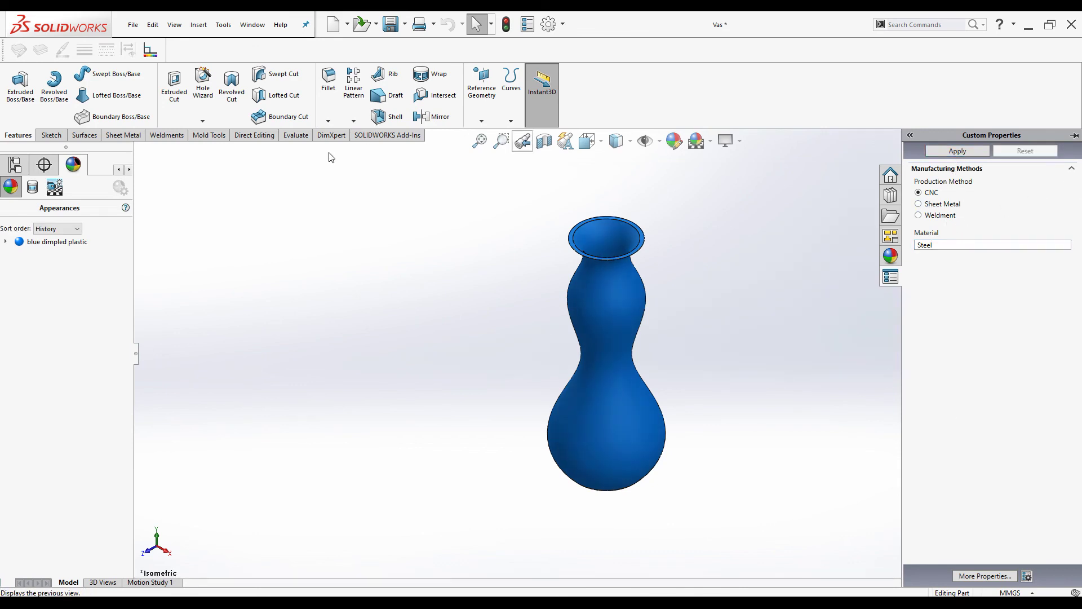
- Check the Production Method and Material custom properties in the part's summary information, and close it without changes
click(133, 25)
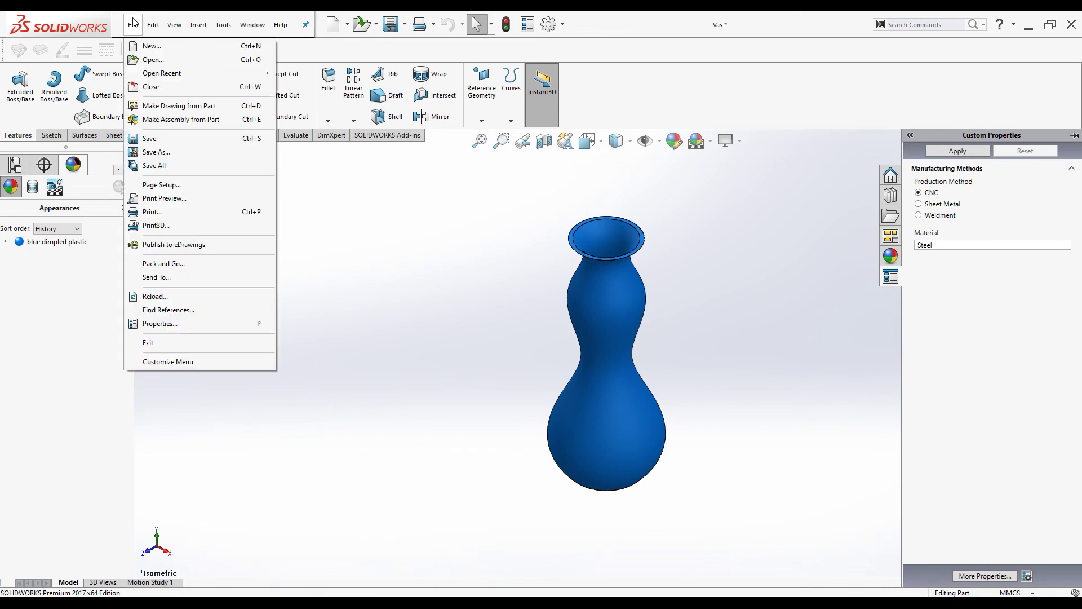
click(161, 324)
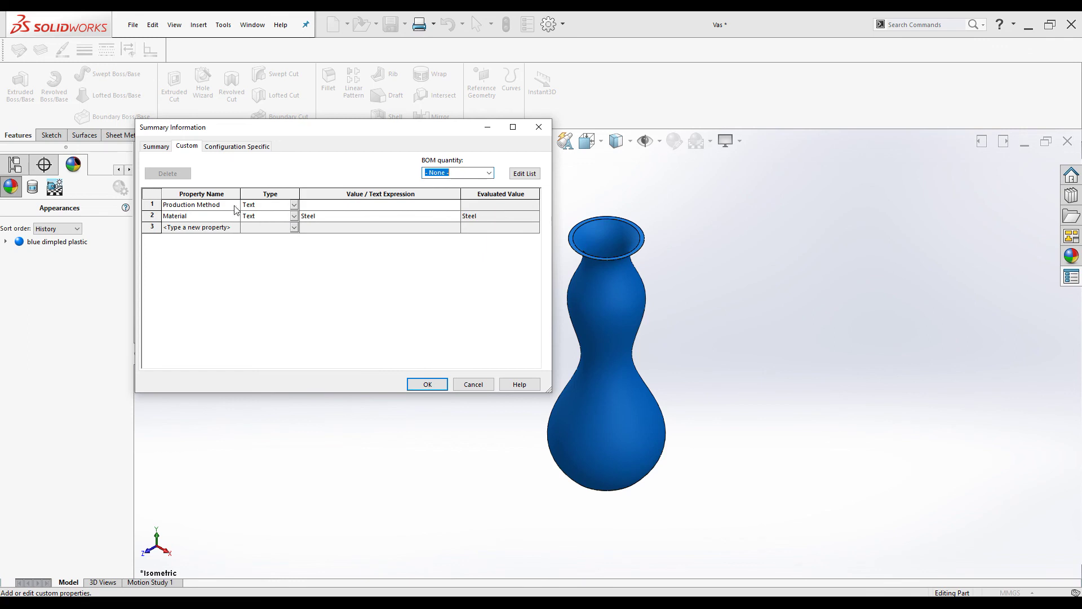
click(313, 208)
click(474, 384)
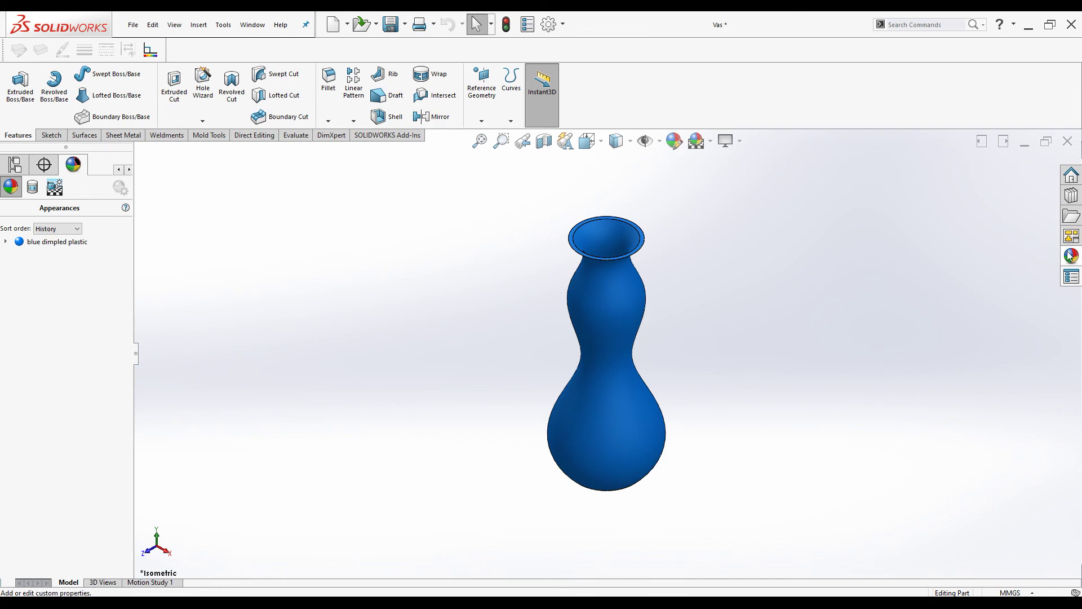
- Open the RadioButton.prtprp template in the Property Tab Builder
click(1070, 176)
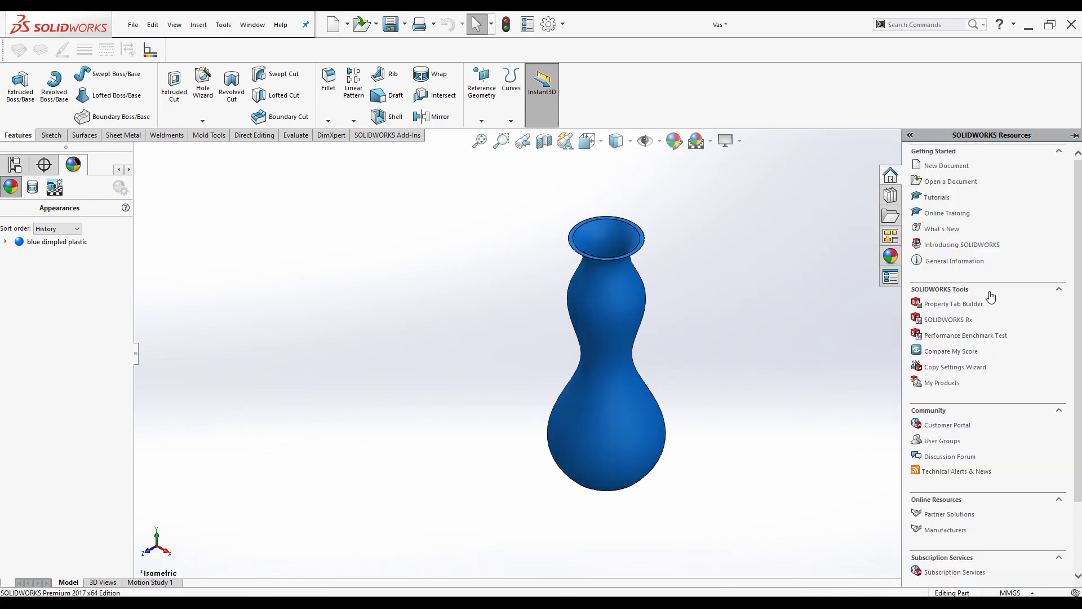
click(956, 305)
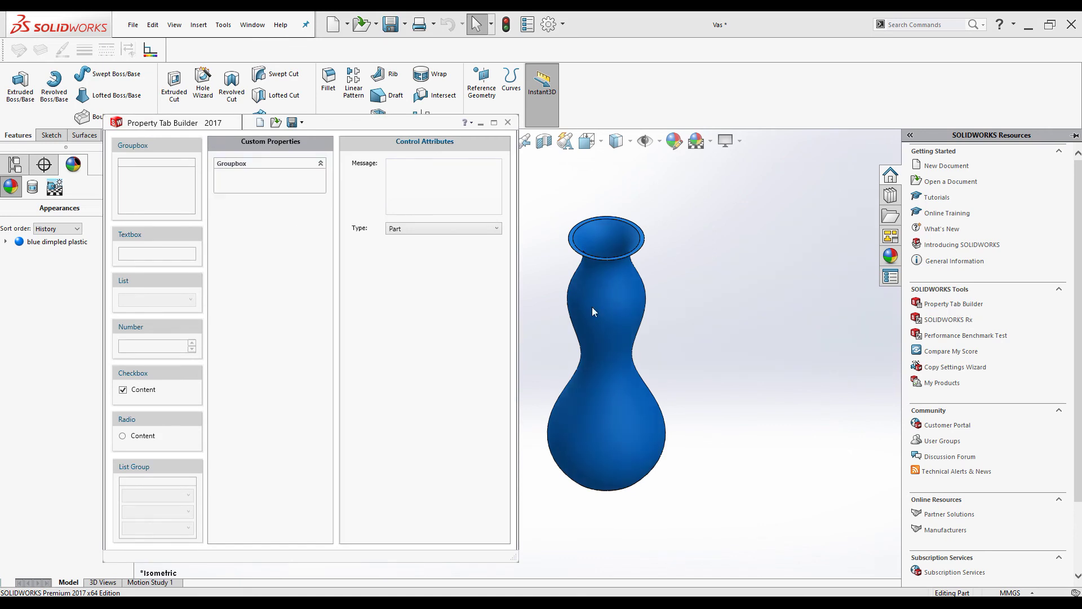
click(276, 123)
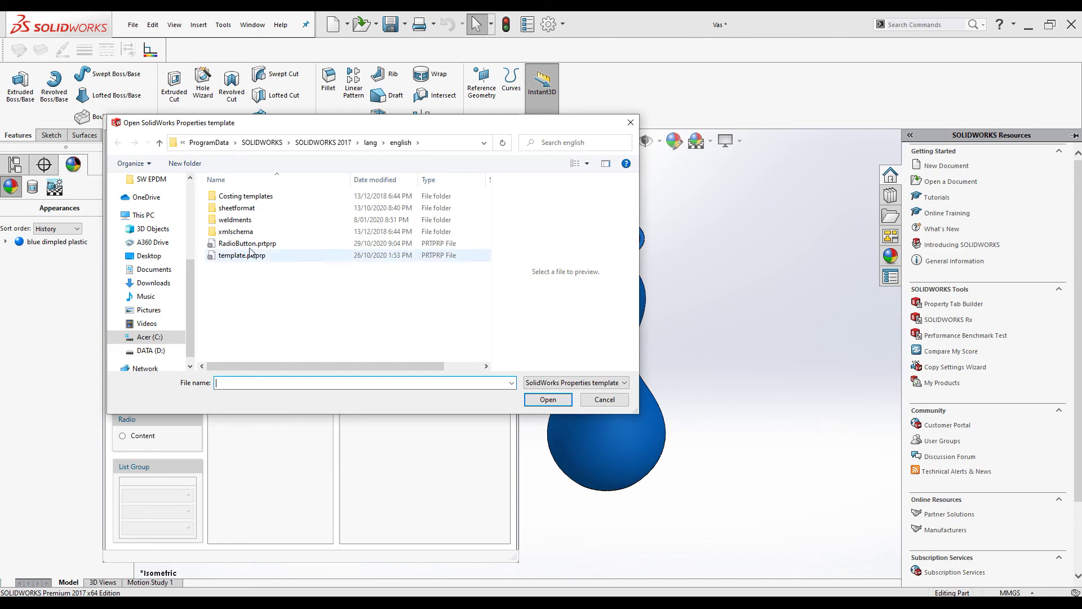
click(248, 243)
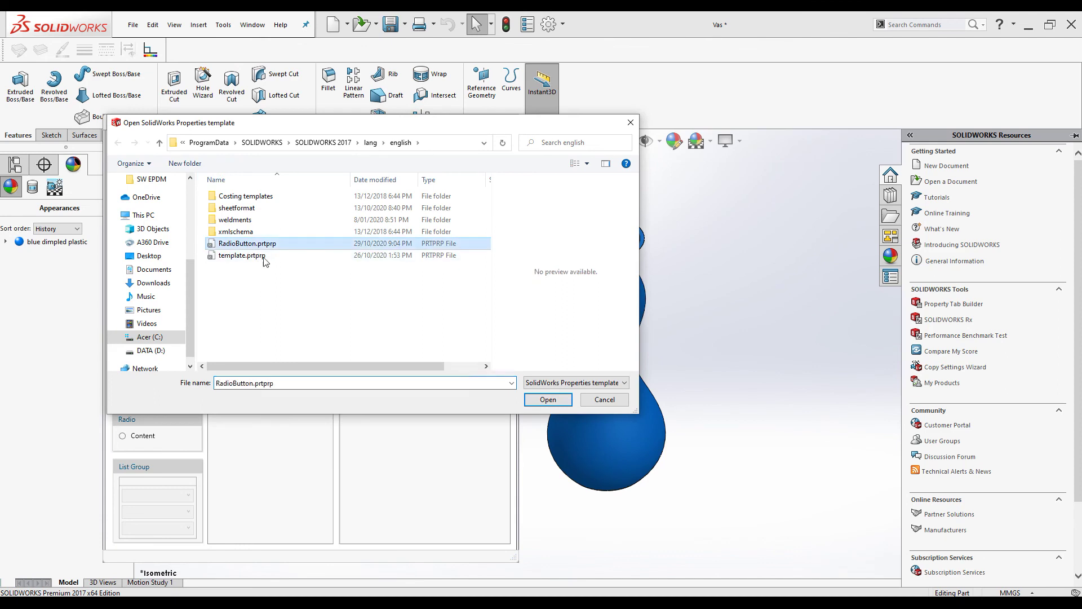
click(539, 399)
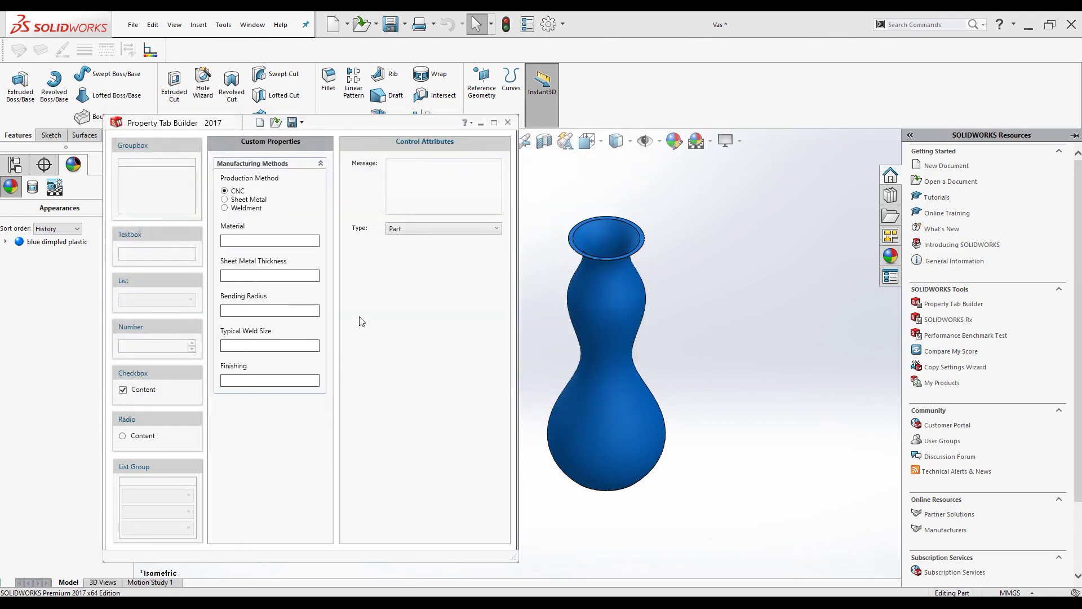
- Give the Production Method options the values CNC, Sheet Metal and Weldment, and close the Property Tab Builder
click(306, 193)
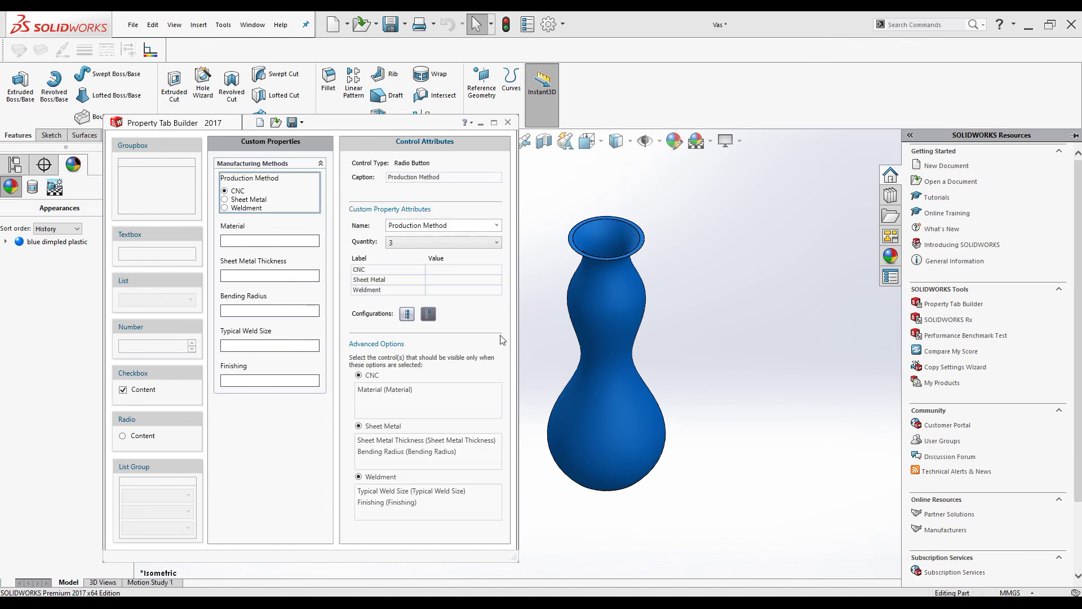
click(453, 275)
text(CNC)
click(377, 284)
key(ctrl+c)
click(445, 280)
key(ctrl+v)
click(379, 289)
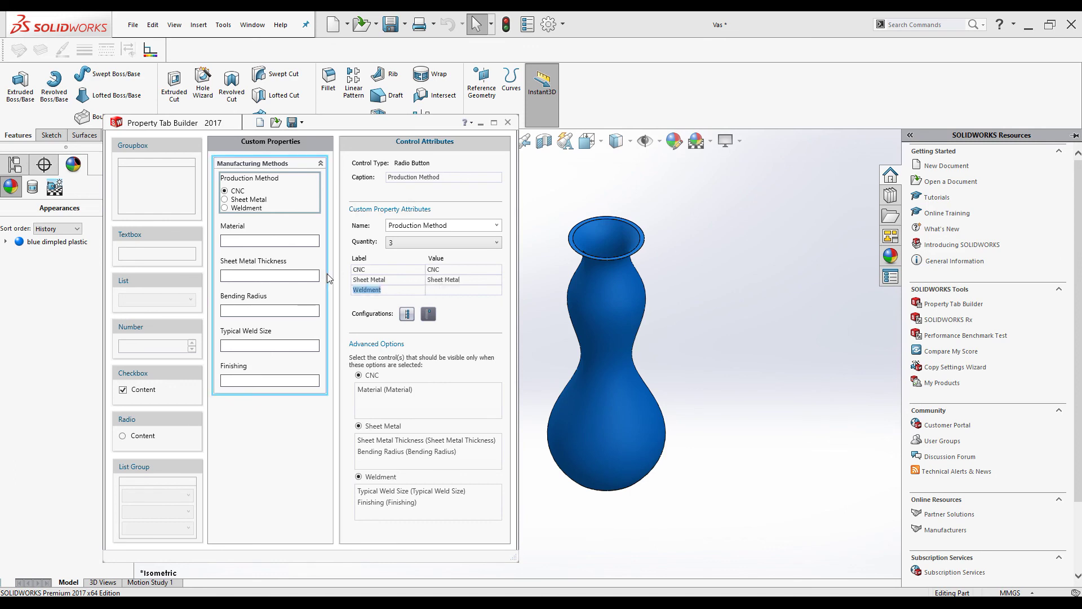
click(450, 287)
text(Weldment)
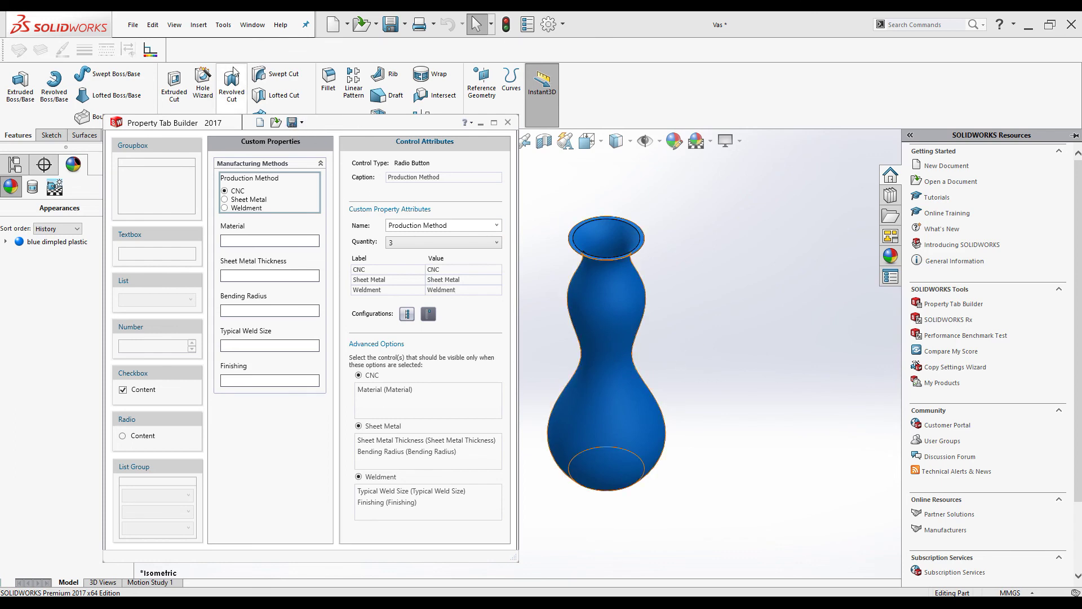
click(508, 122)
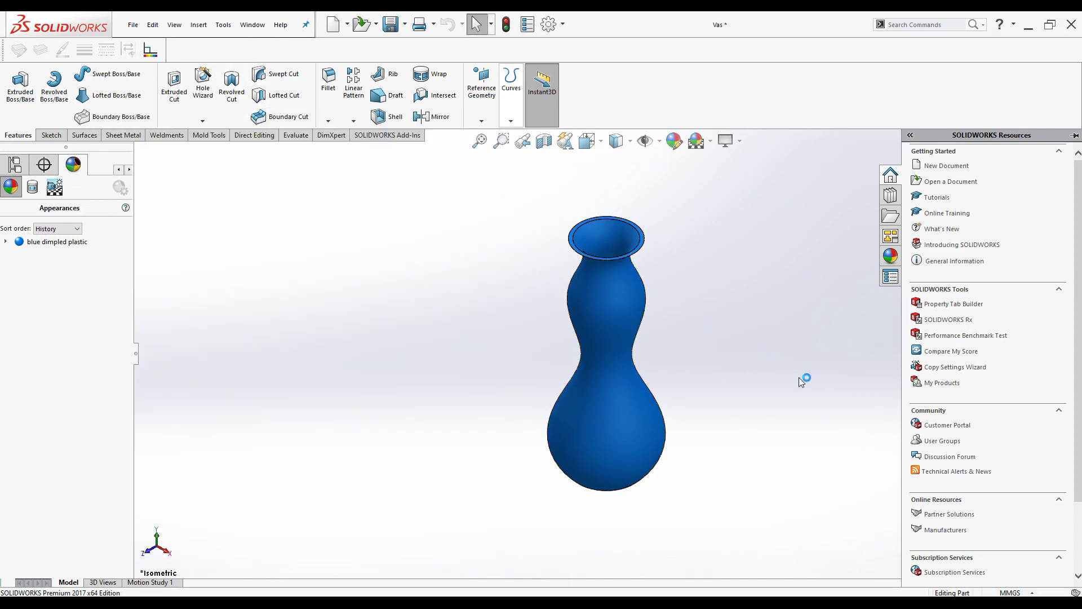
- Reopen the vase part's custom property form, choose CNC as the production method and apply it
click(890, 278)
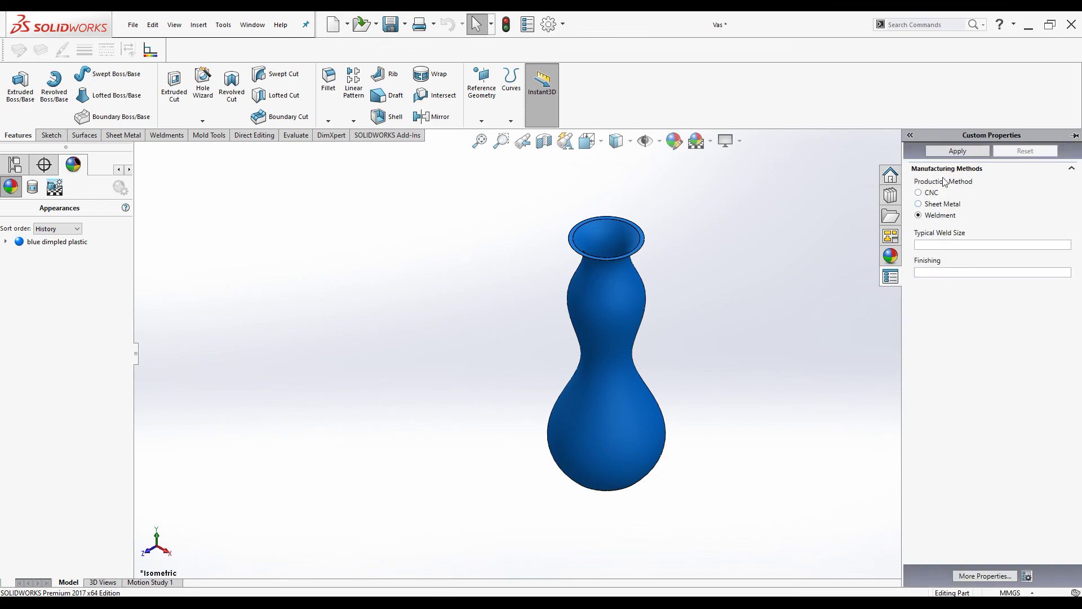
click(133, 24)
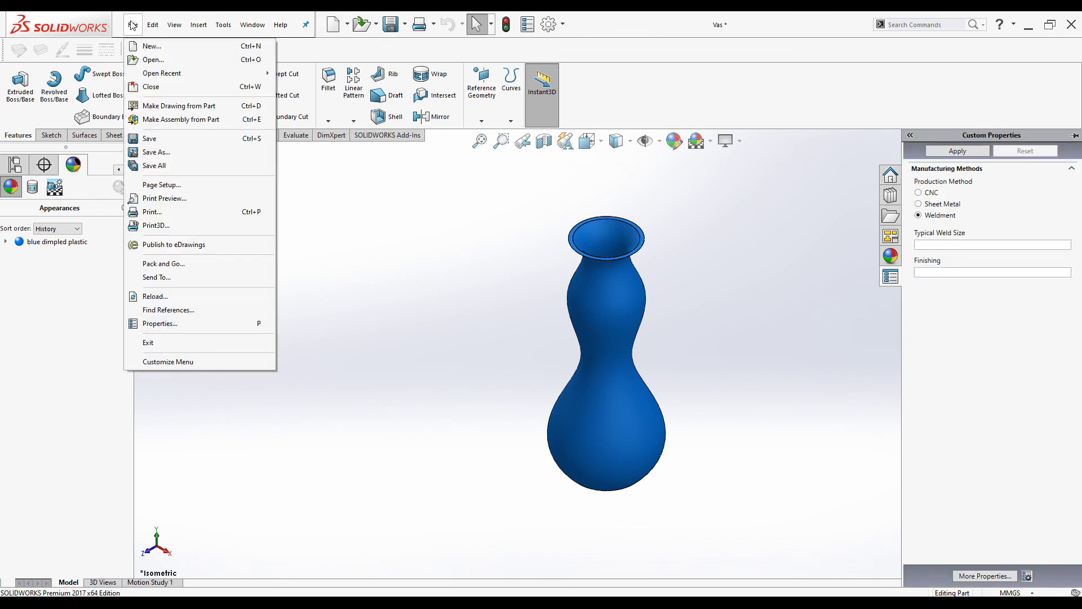
click(838, 311)
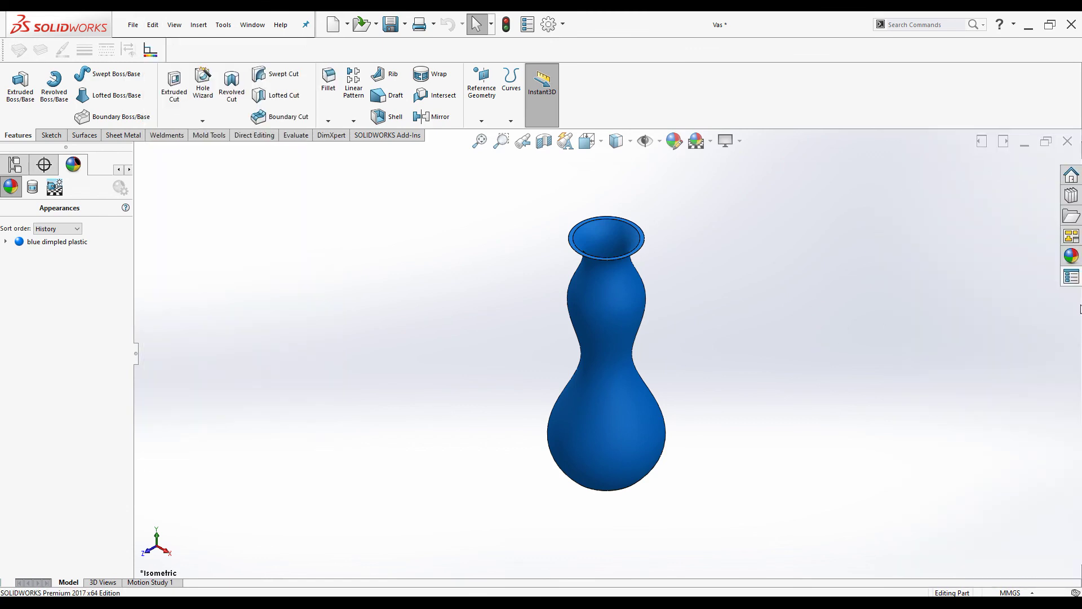
click(1068, 280)
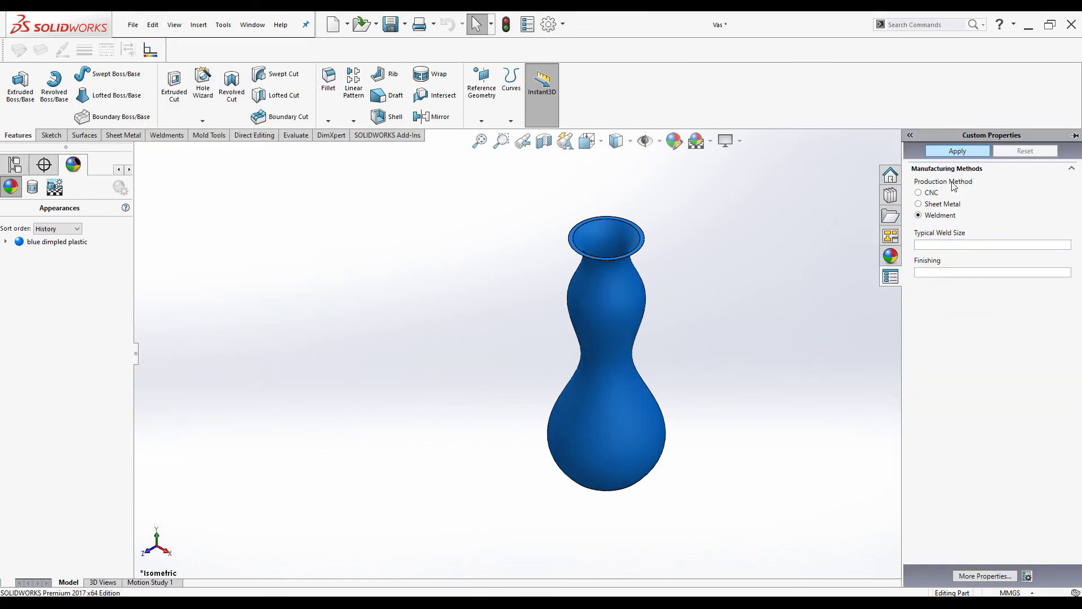
click(934, 193)
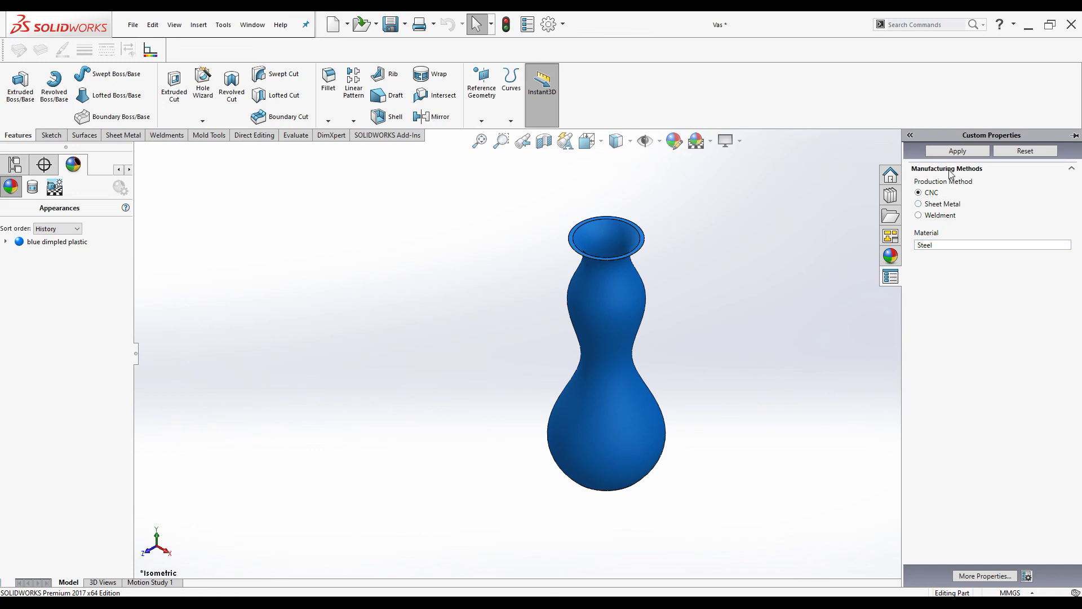
click(958, 151)
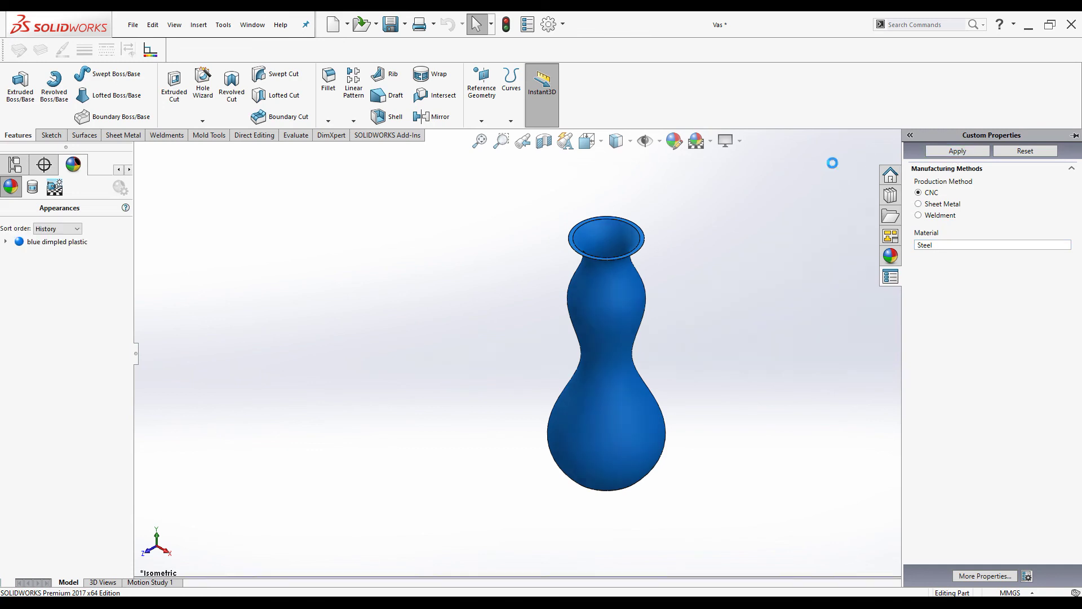
- Try deleting the Production Method and Material custom properties in the part's summary information, and cancel the dialog
click(133, 24)
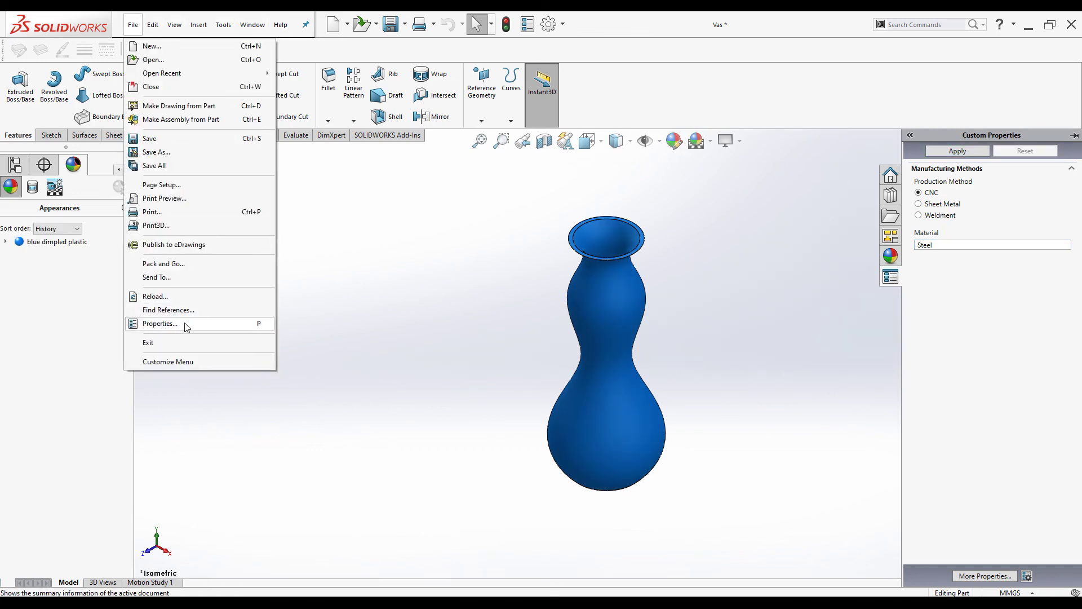
click(187, 325)
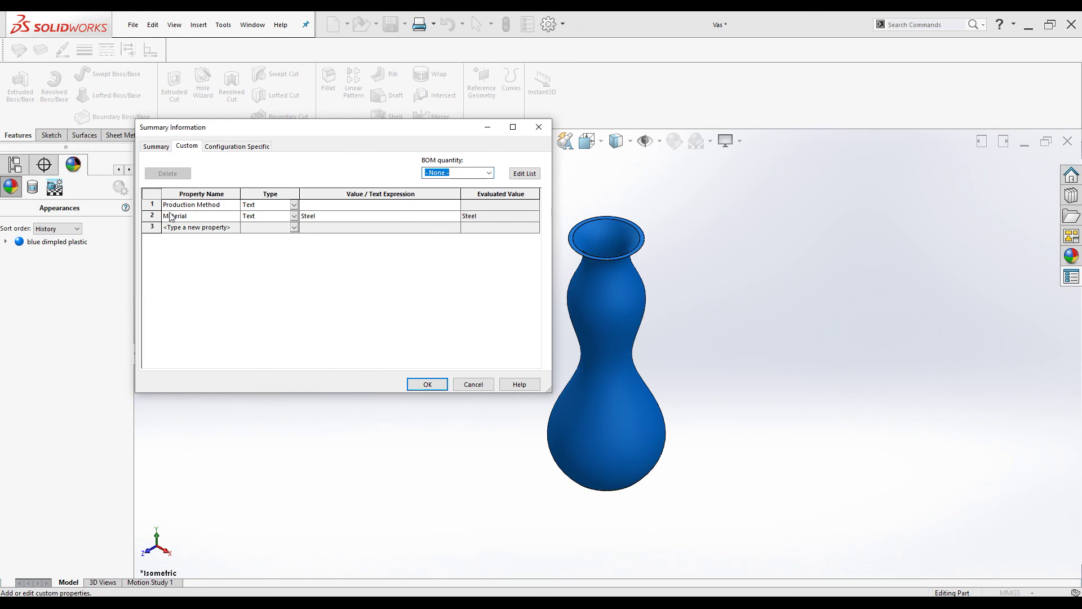
click(152, 204)
shift+click(152, 216)
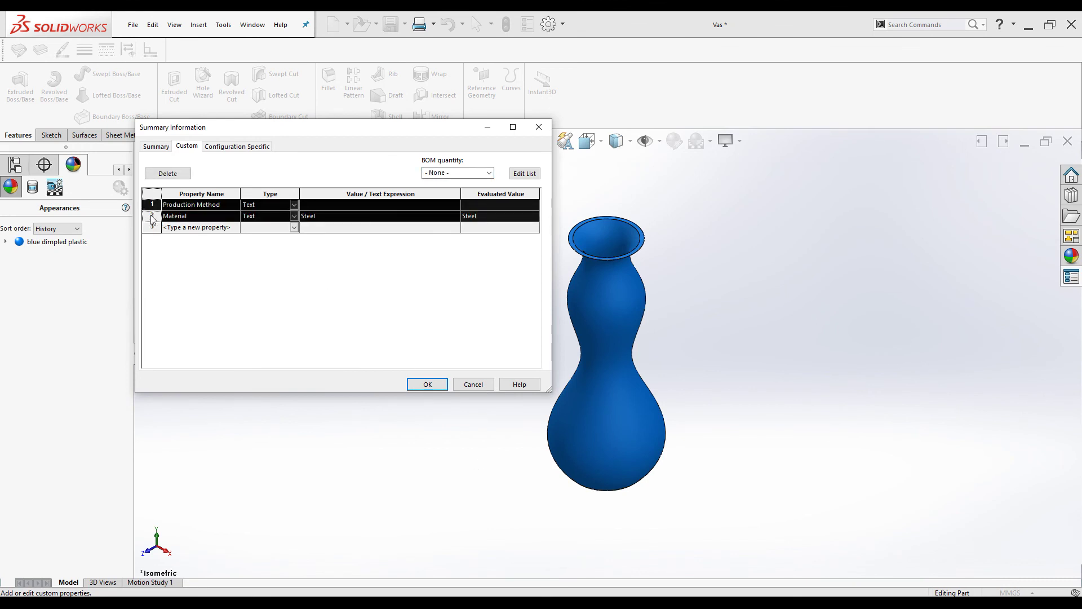
click(163, 173)
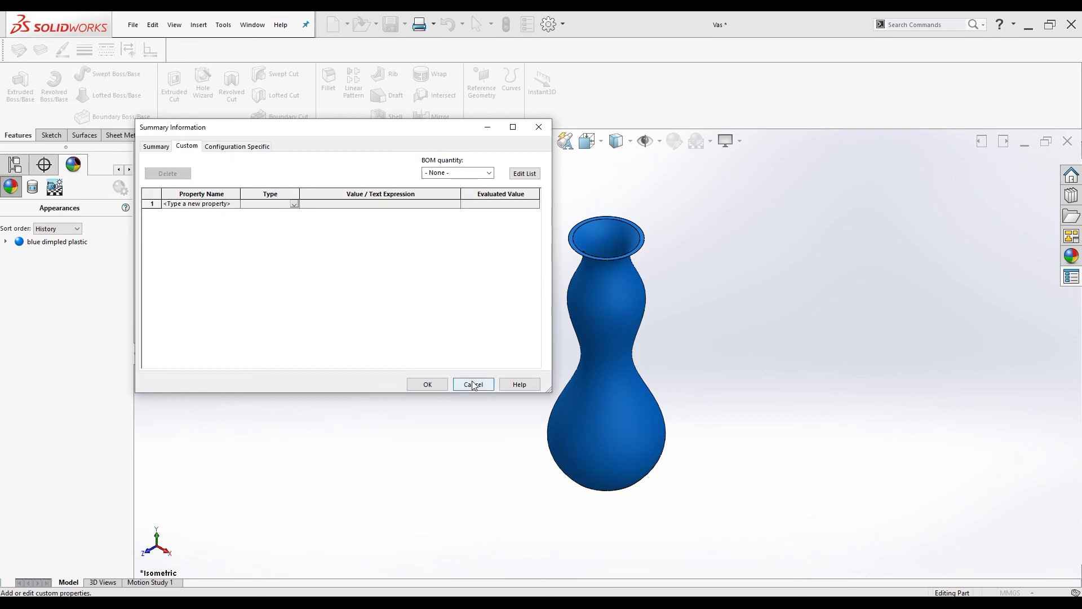
click(474, 384)
- Choose Sheet Metal in the custom property form with a 2mm sheet metal thickness and 1.4mm bending radius, and apply the properties
click(1071, 276)
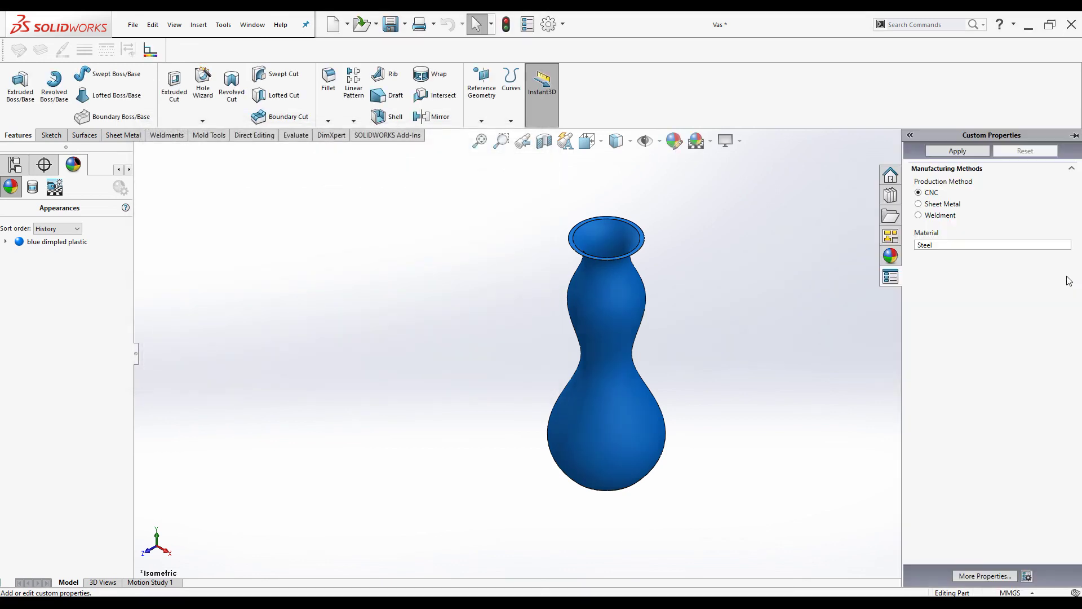
click(919, 204)
click(919, 192)
click(918, 204)
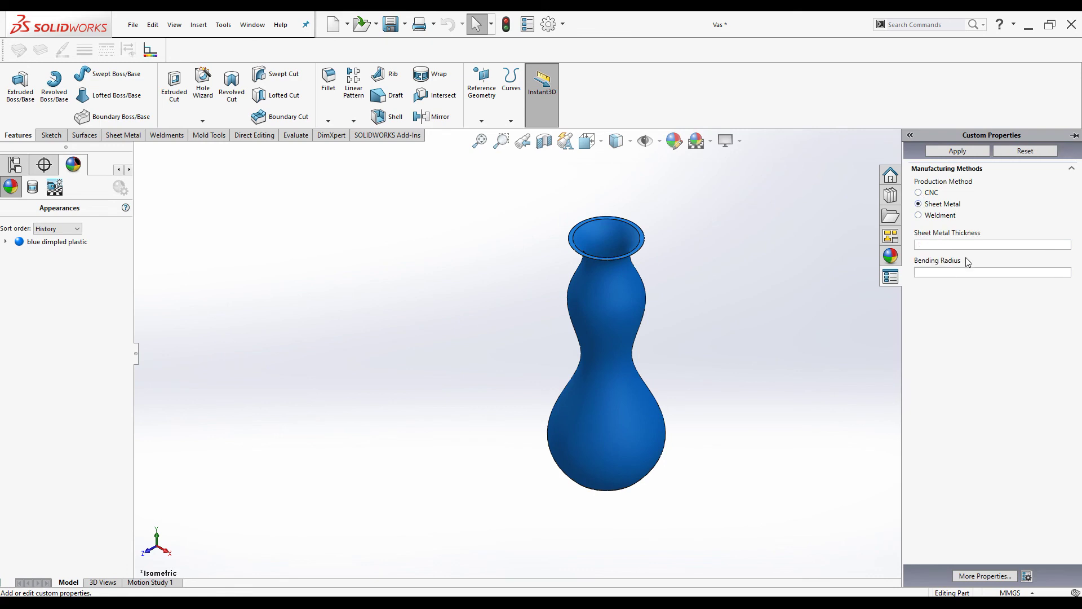
click(936, 244)
click(951, 273)
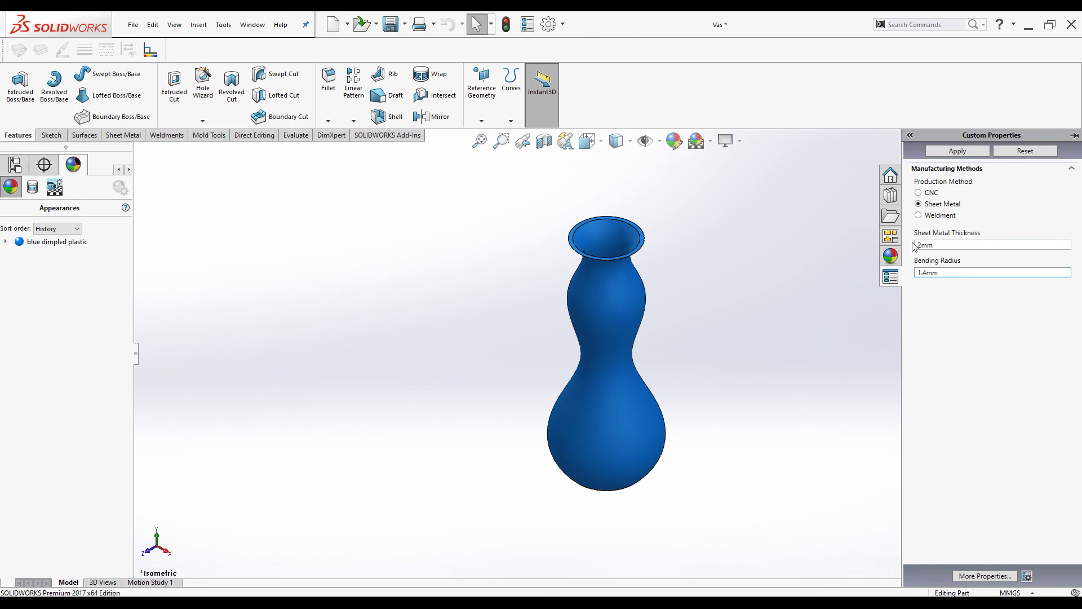
click(935, 153)
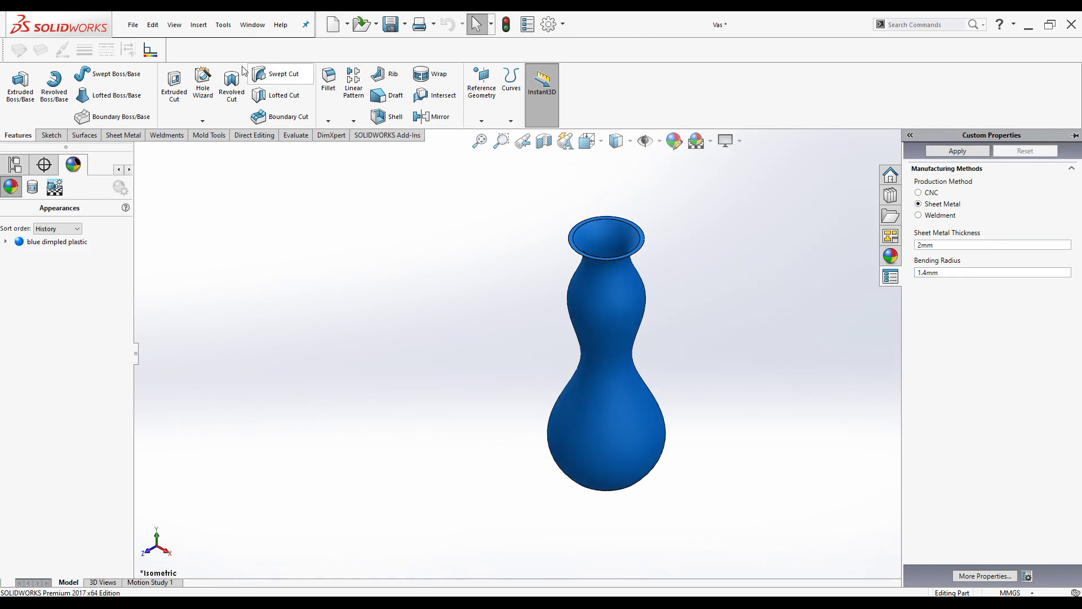
- Check the sheet metal thickness and bending radius entries in the part's summary information, and close it without changes
click(133, 25)
mouse_move(153, 25)
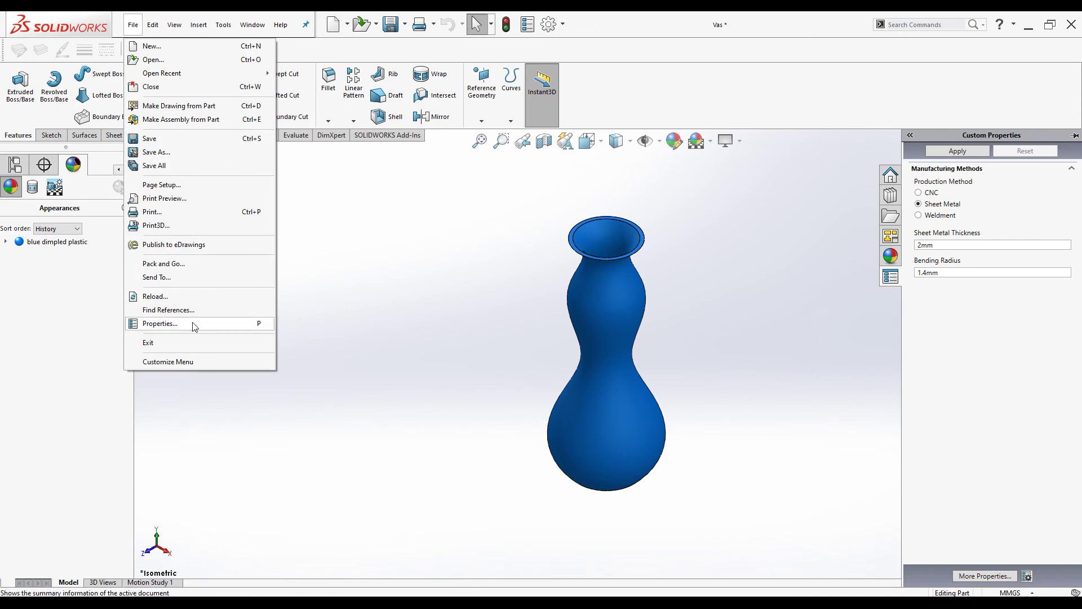
click(194, 324)
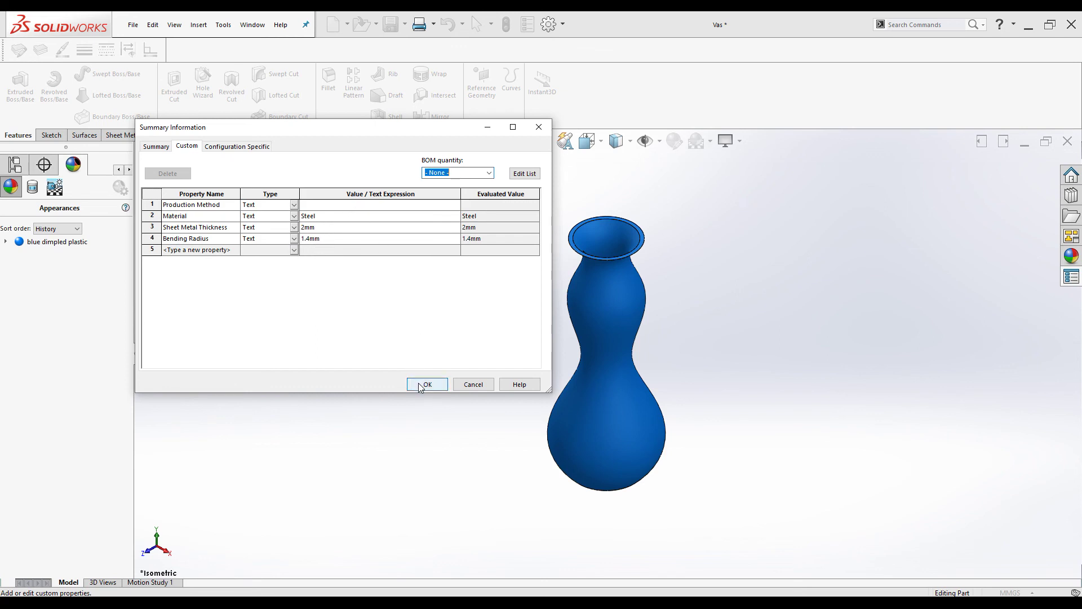
click(471, 385)
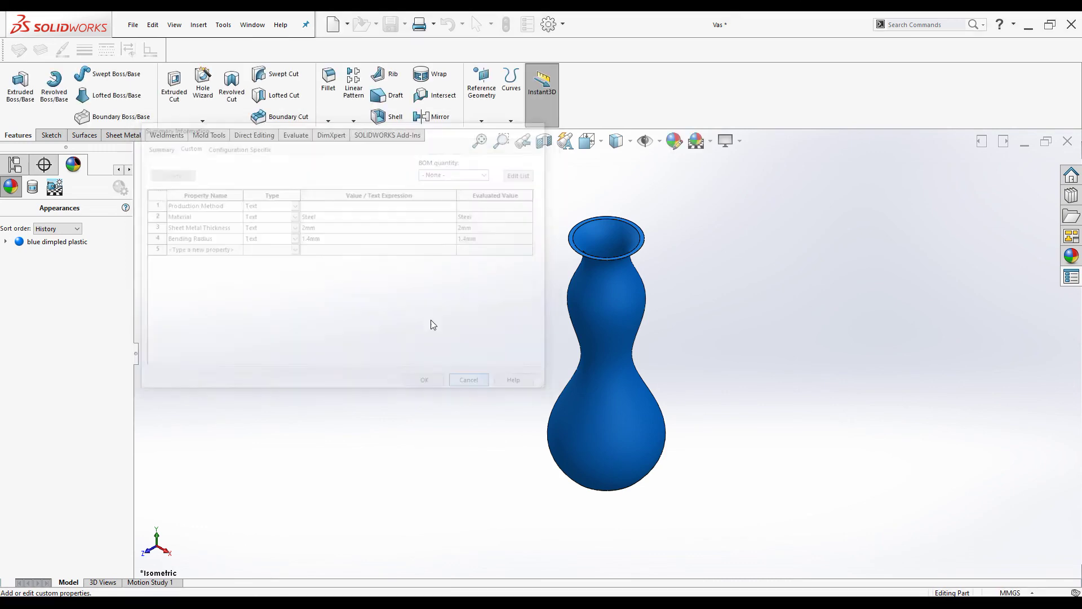
click(133, 25)
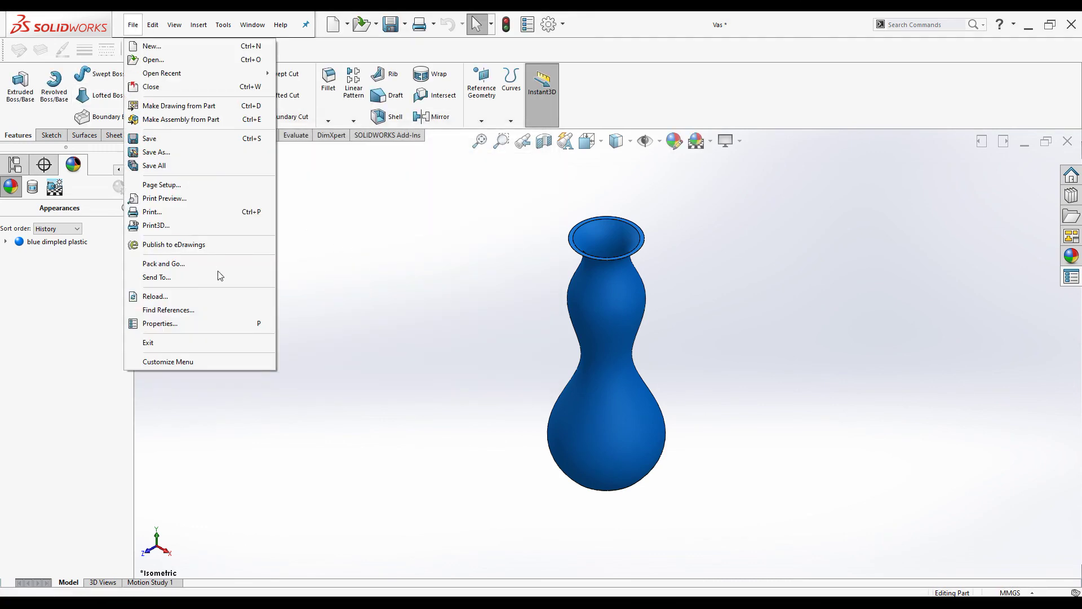
click(169, 322)
drag(152, 204, 158, 246)
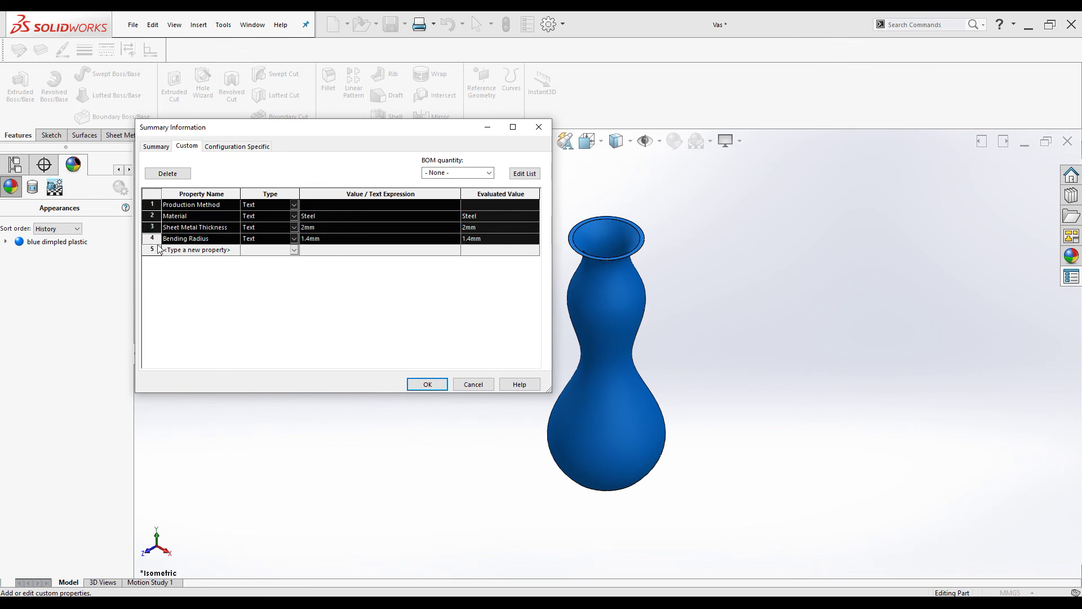
click(167, 173)
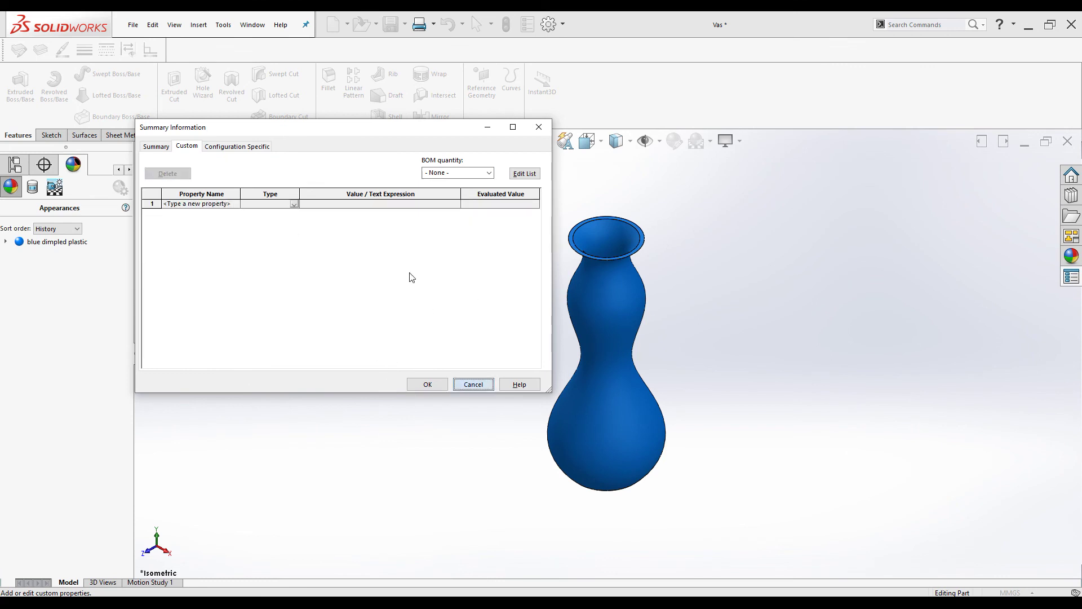
click(469, 386)
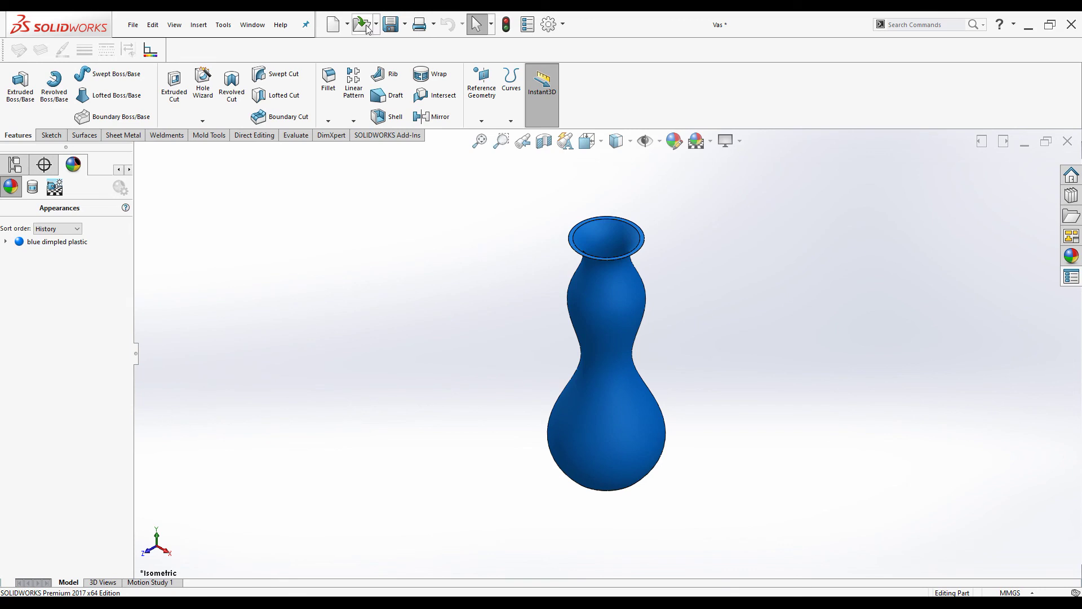
- Save the vase part, restart the program and reopen the part from the recent documents
click(389, 25)
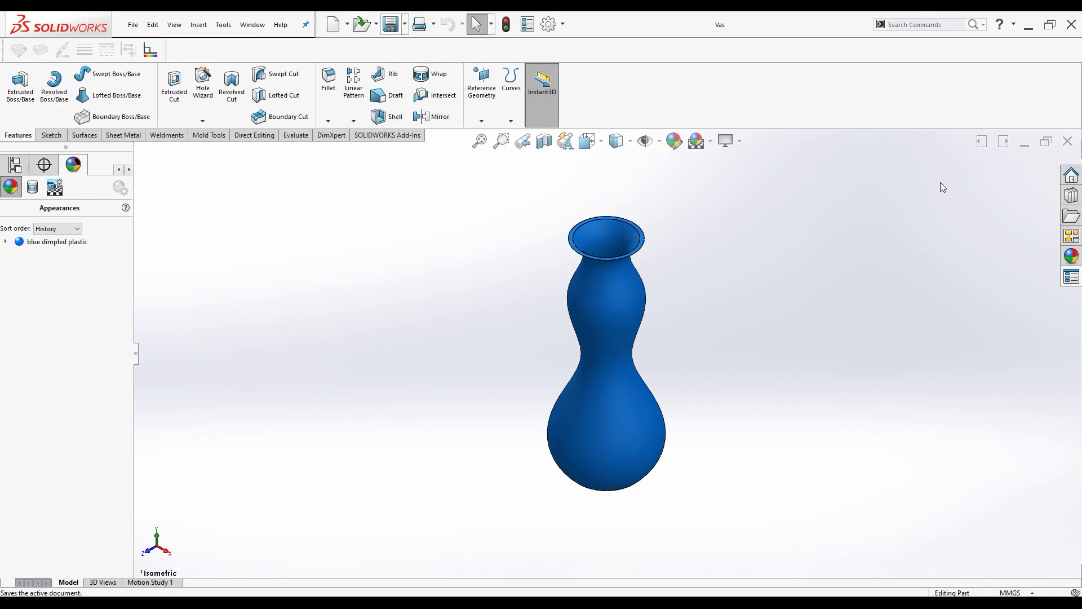
click(1069, 25)
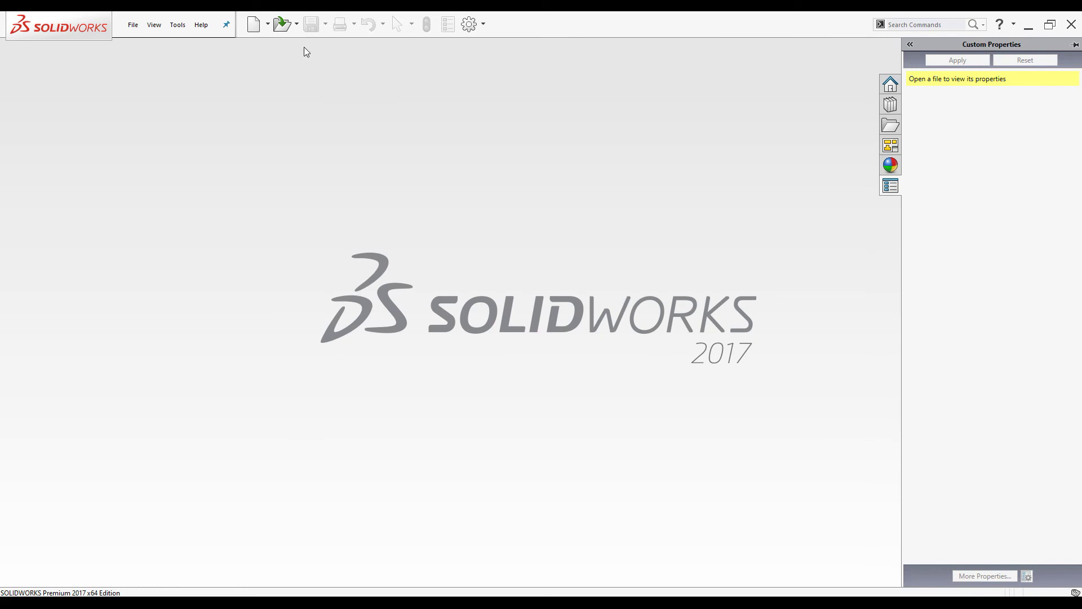
click(296, 23)
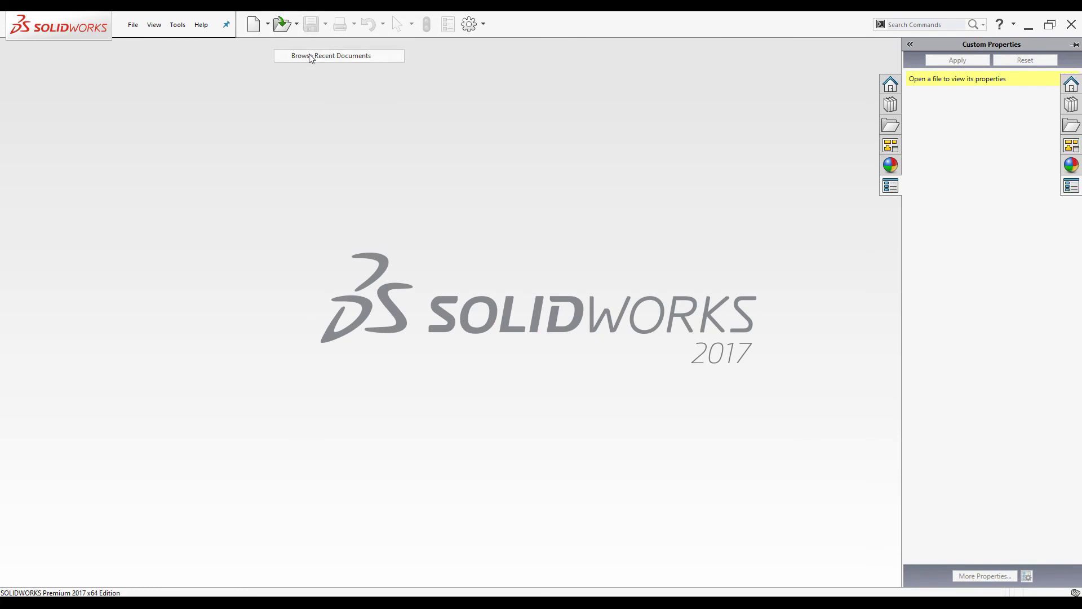
click(309, 55)
click(642, 251)
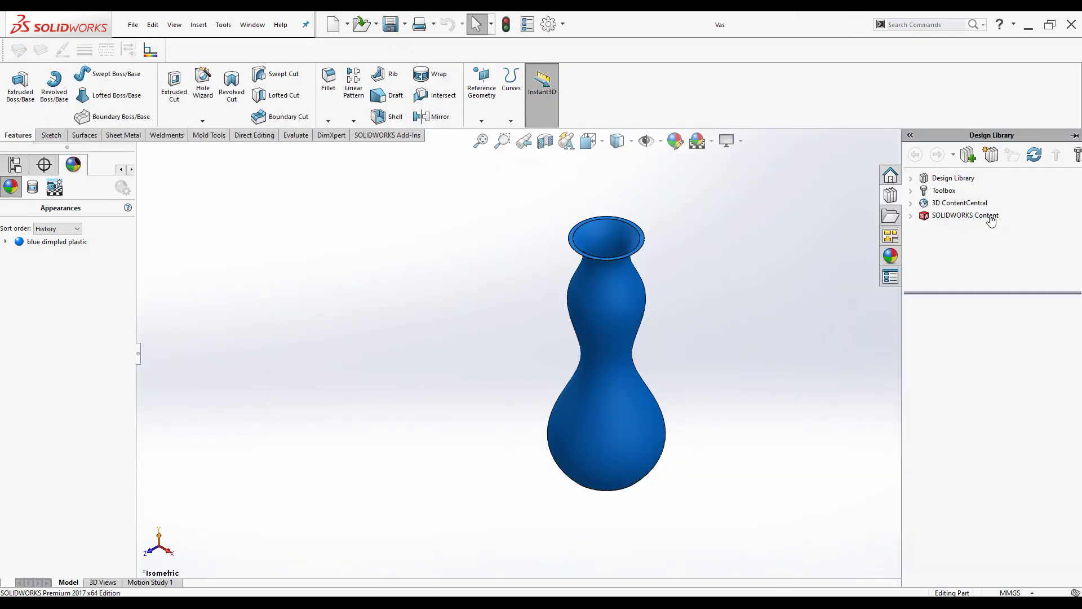
- Apply CNC as the production method in the custom property form, and check the entries in the part's summary information
click(894, 277)
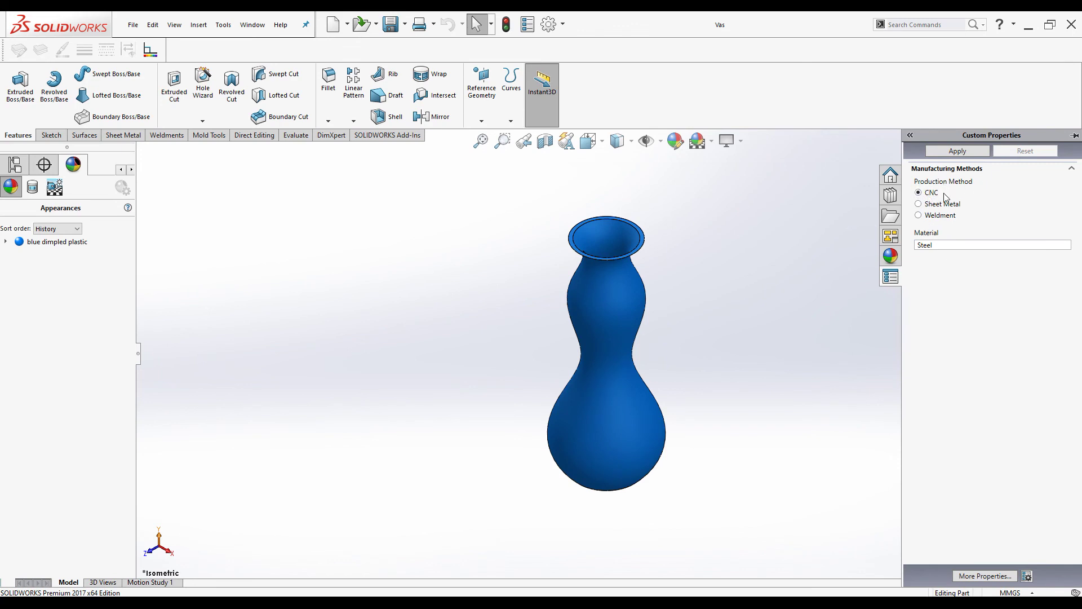
click(950, 152)
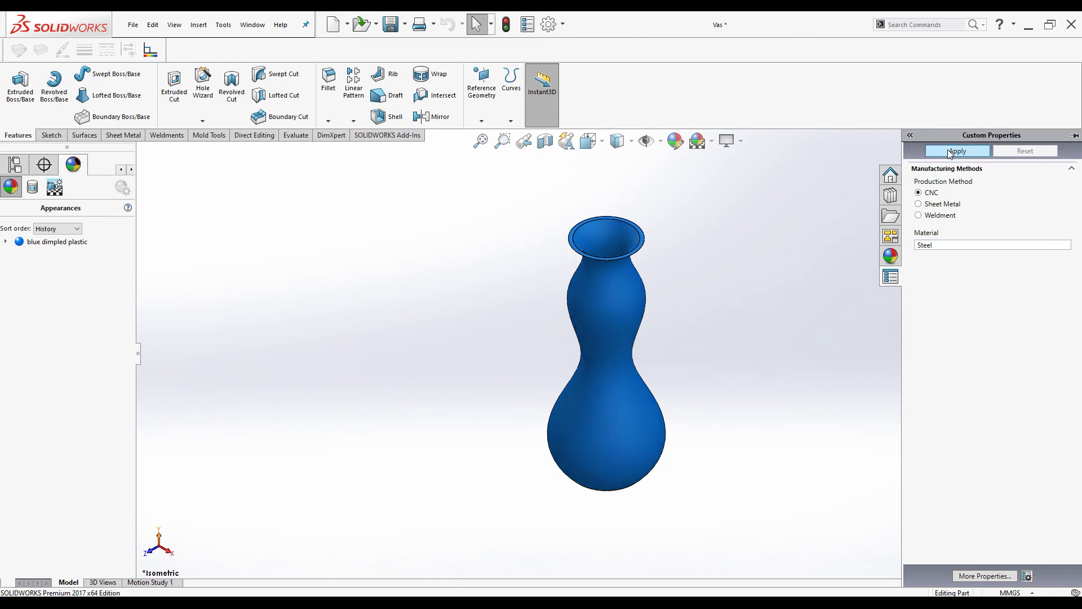
click(133, 25)
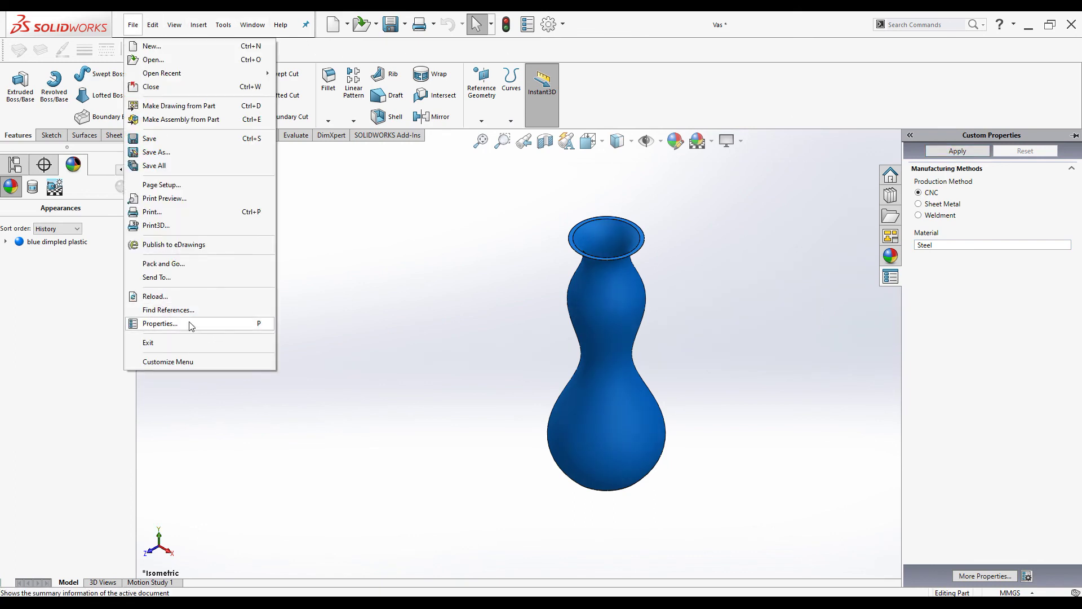
click(169, 323)
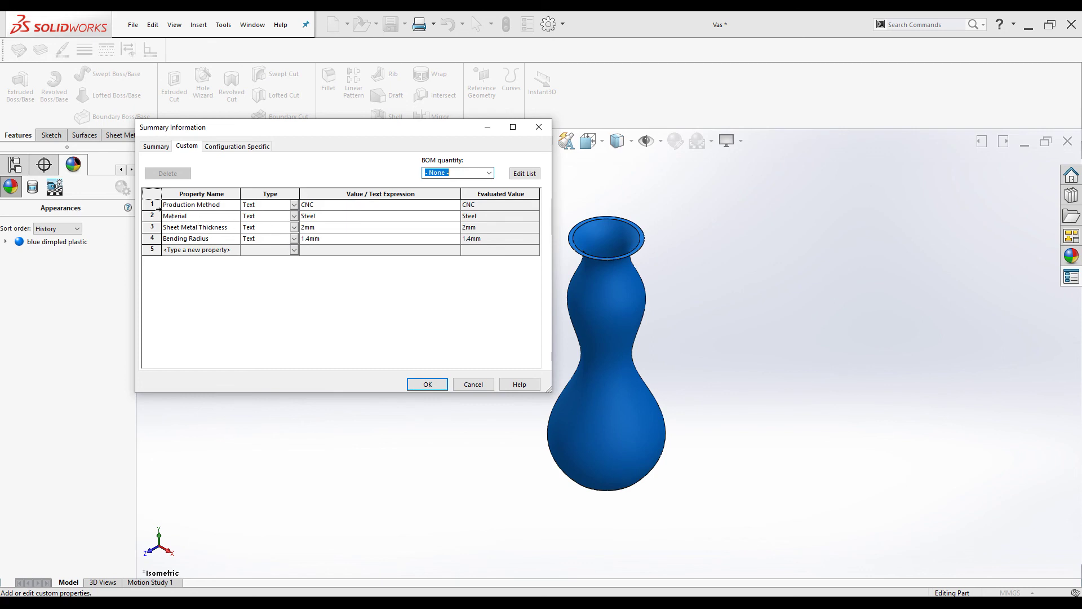
- Delete the Production Method, Material, Sheet Metal Thickness and Bending Radius custom properties, accept the change and save the part
click(150, 208)
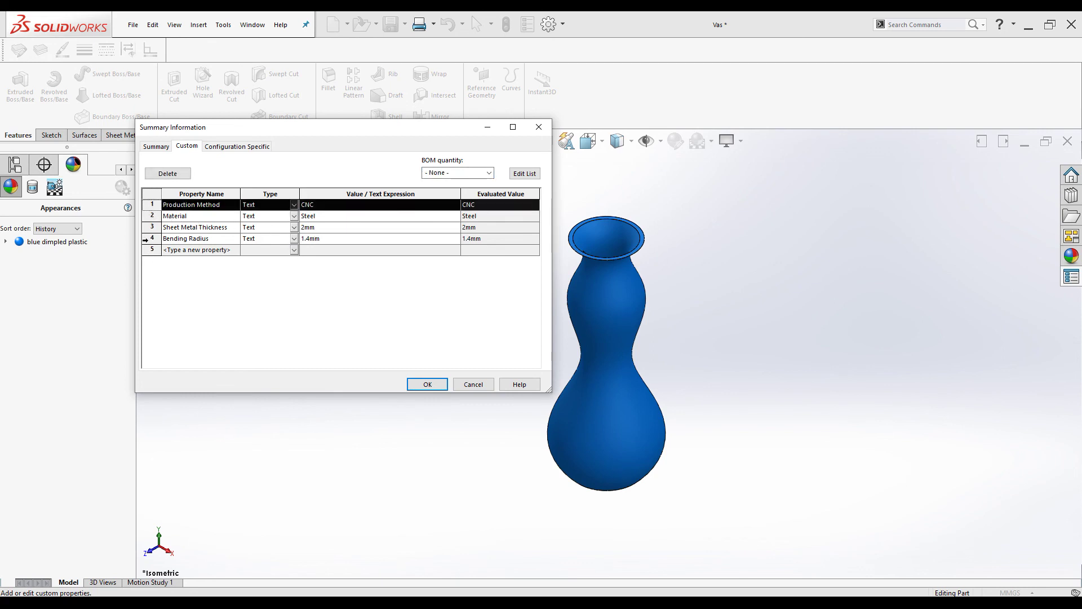
shift+click(148, 239)
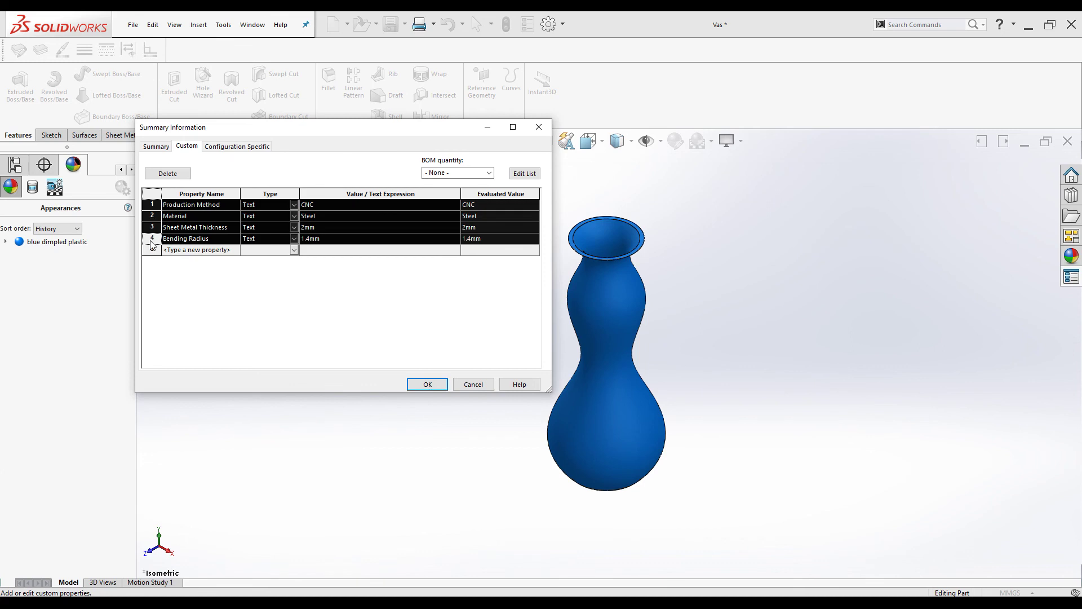
click(171, 174)
click(435, 383)
click(390, 24)
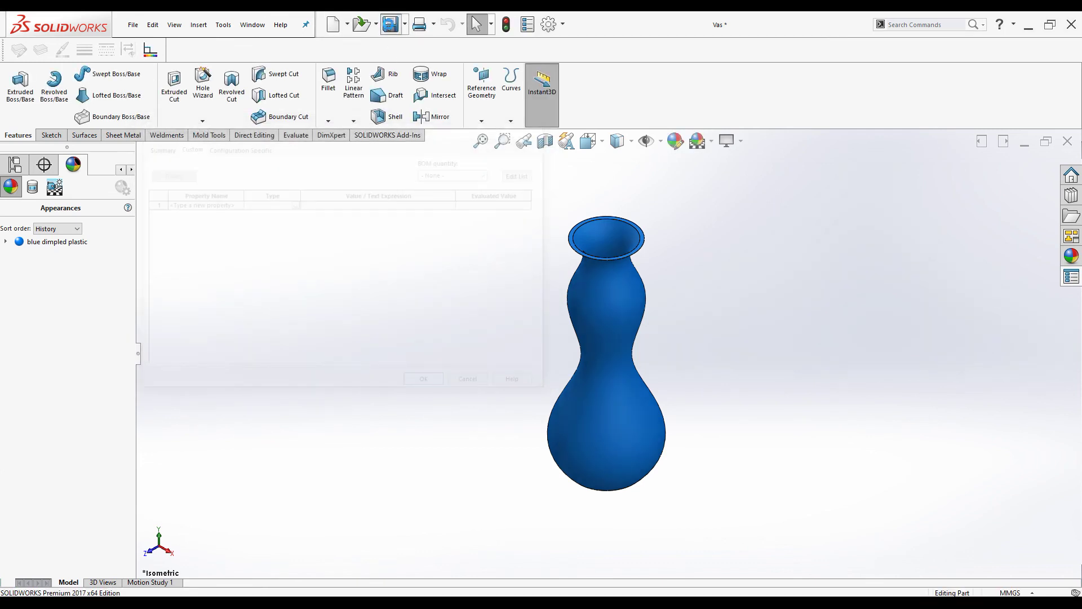
- Apply the CNC production method with an empty material, and check the resulting properties in the summary information without changing them
click(1069, 279)
click(961, 151)
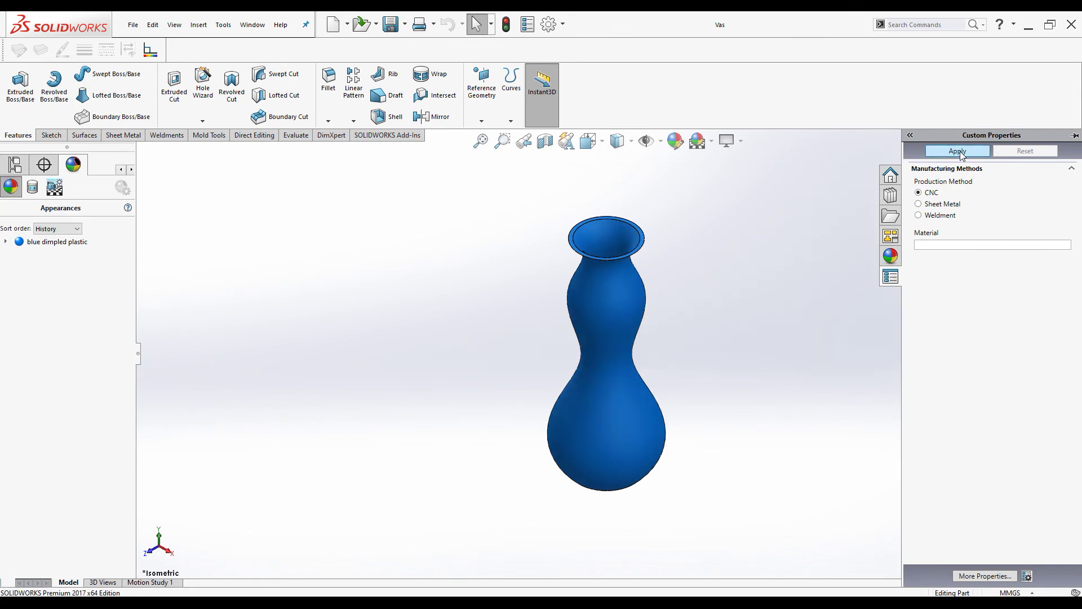
click(133, 25)
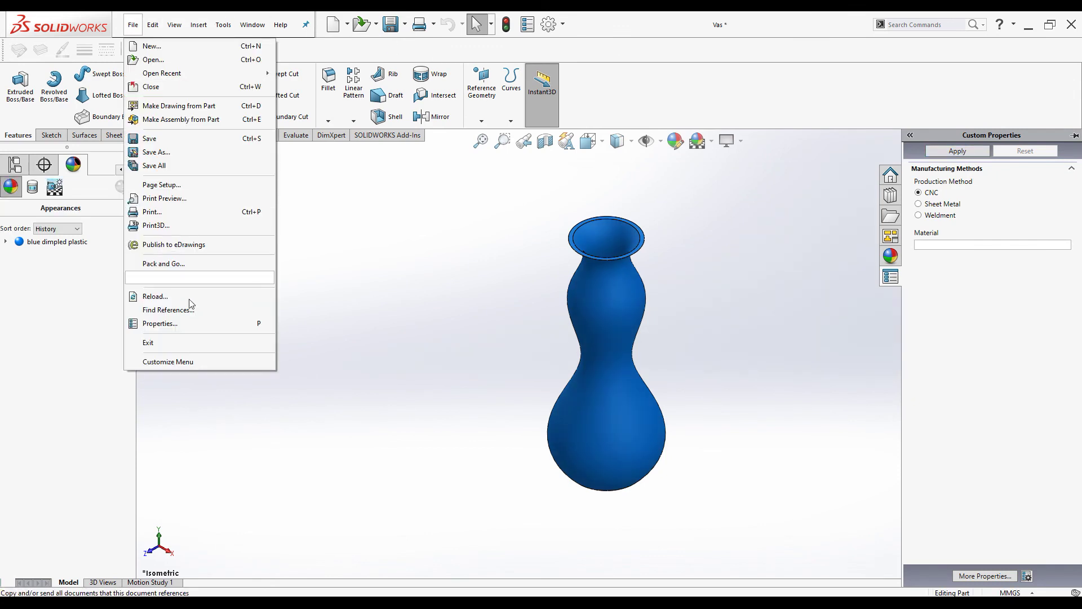
click(147, 322)
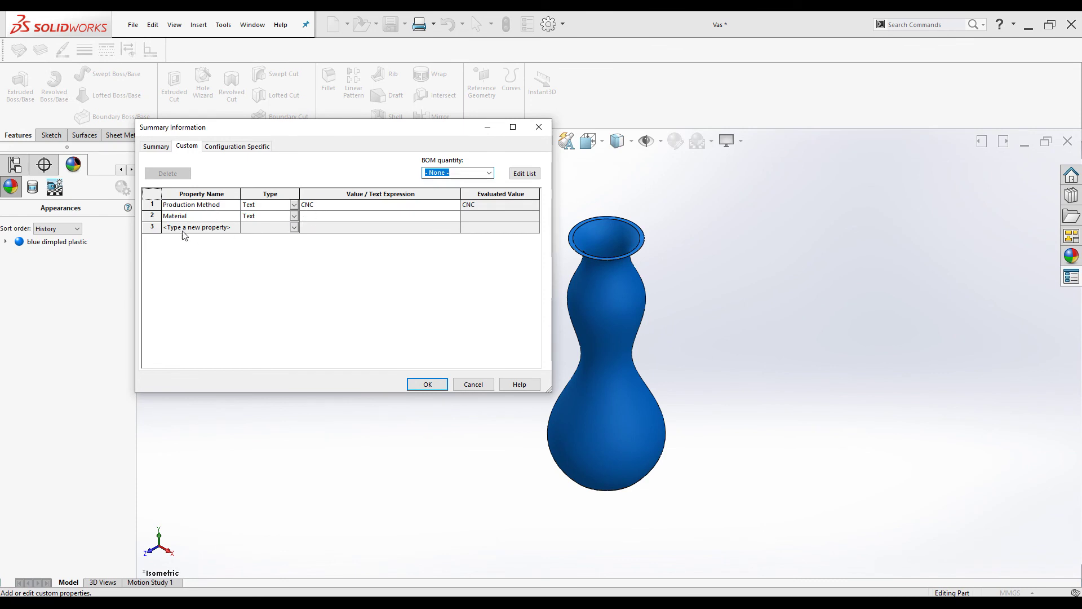
click(474, 384)
- Enter Steel as the material for the CNC production method in the custom property form and apply it
click(1071, 276)
click(936, 246)
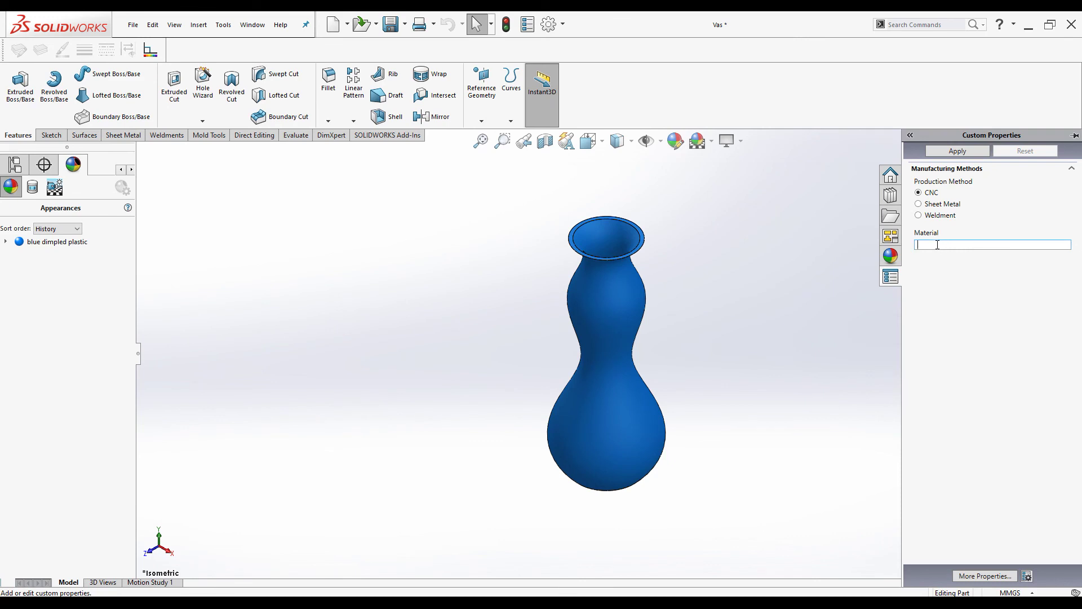
text(Steel)
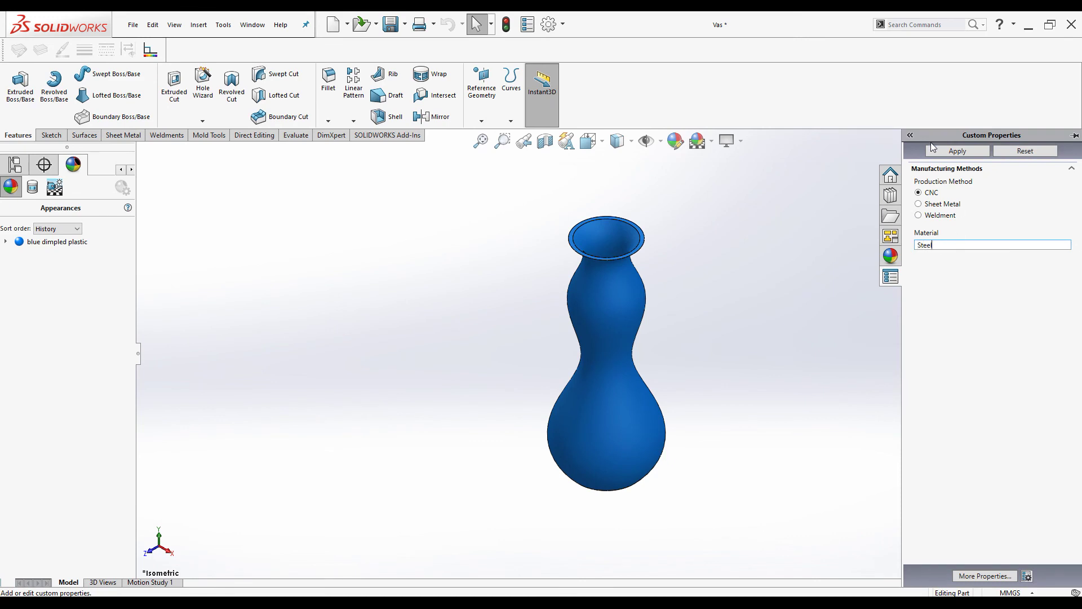
click(942, 150)
- Delete the Production Method and Material custom properties in the part's summary information and accept the change
click(133, 25)
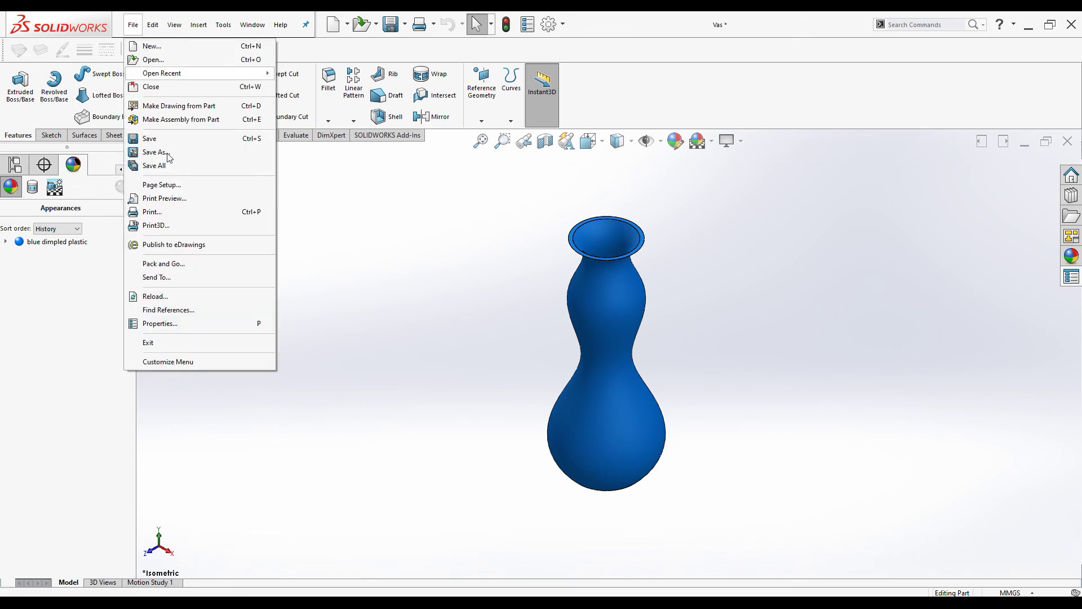
click(163, 323)
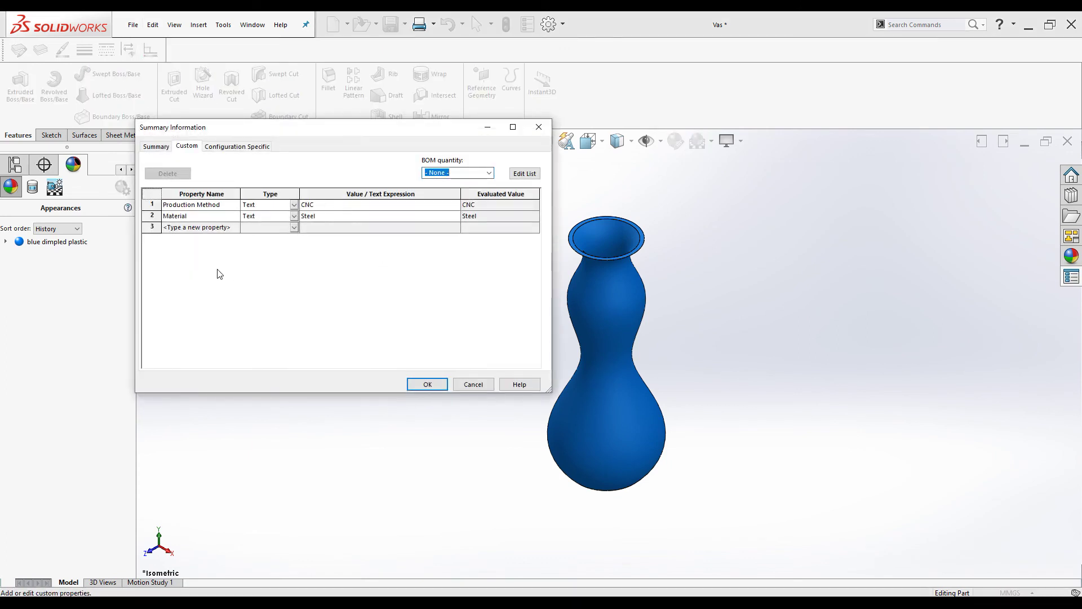
drag(145, 210, 152, 218)
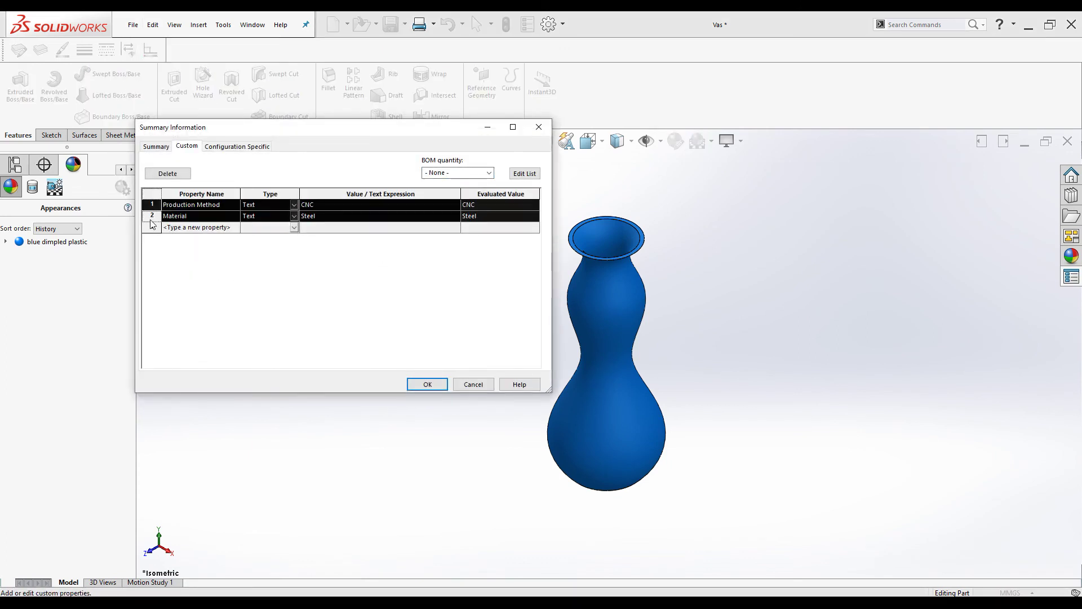
click(168, 173)
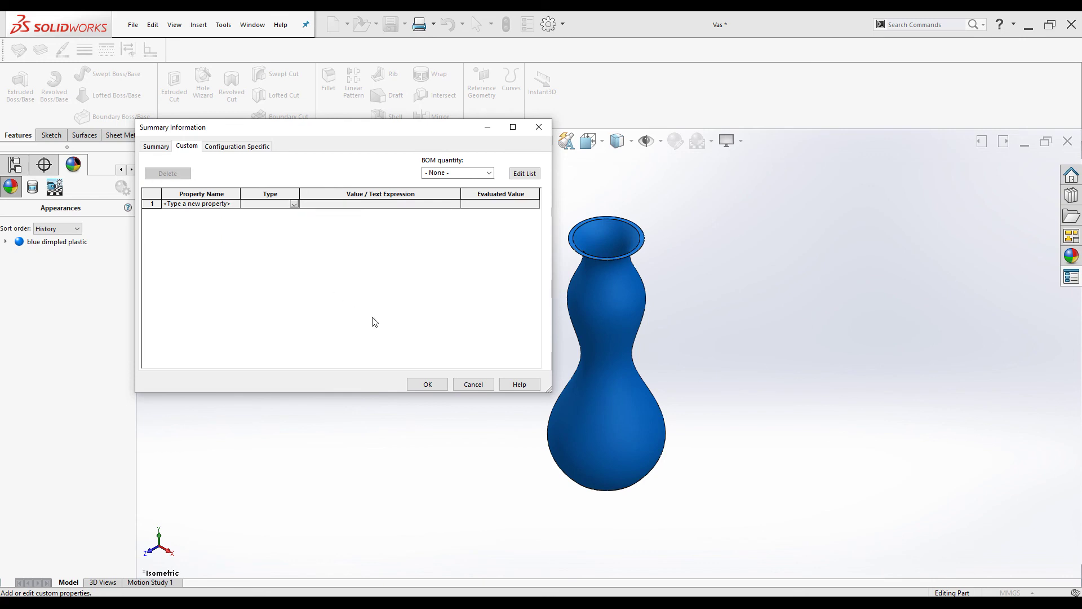
click(428, 385)
- Choose Sheet Metal in the custom property form with a 2mm sheet metal thickness and 2.4mm bending radius, and apply the properties
click(1070, 276)
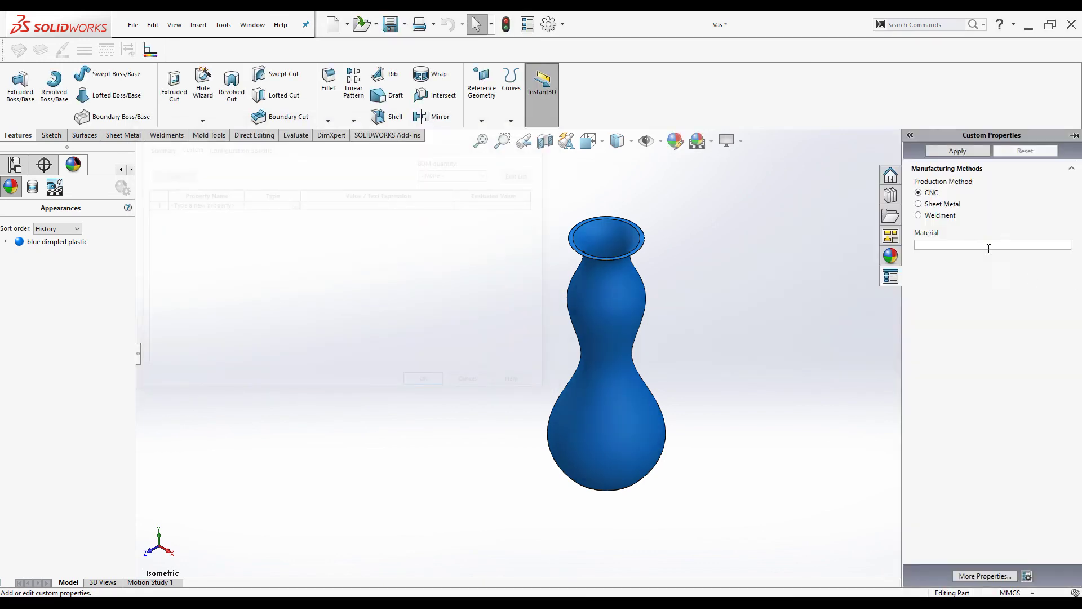
click(918, 203)
click(939, 244)
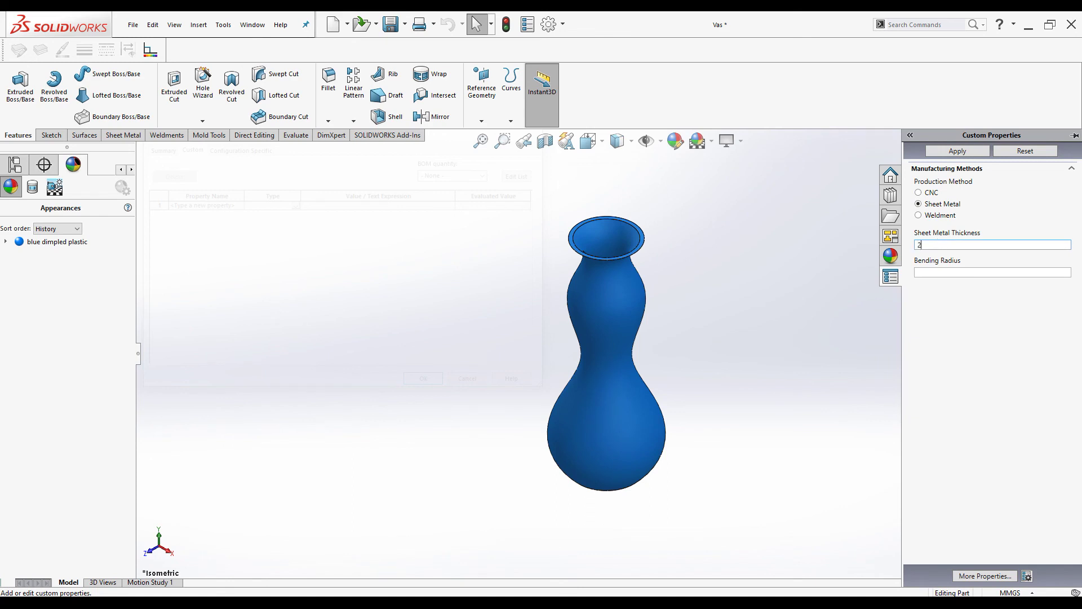
click(978, 272)
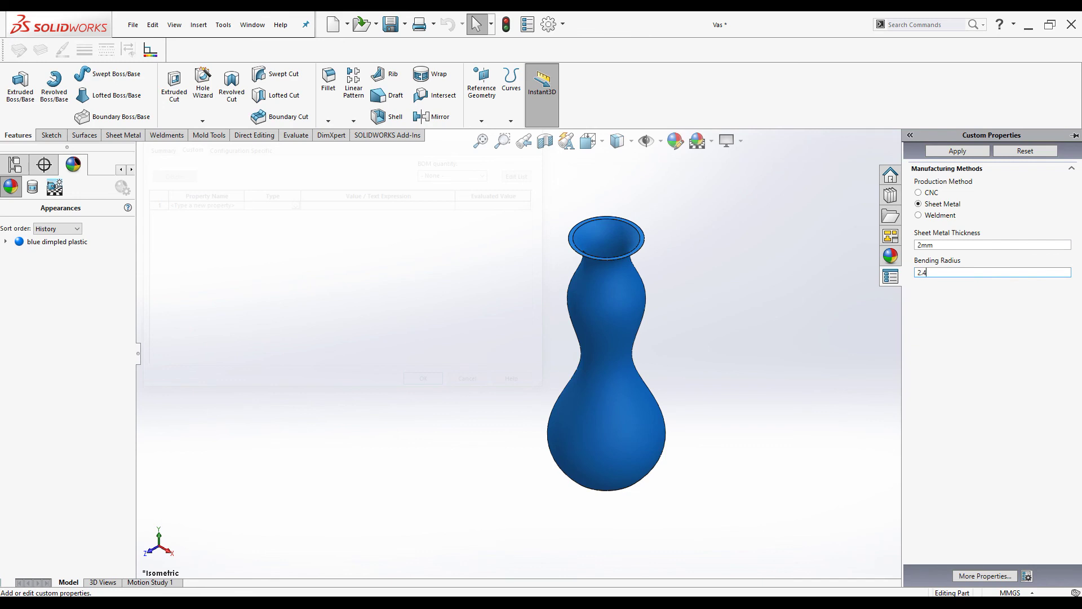
click(947, 151)
- Delete the Production Method, Sheet Metal Thickness and Bending Radius custom properties in the part's summary information and accept the change
click(133, 25)
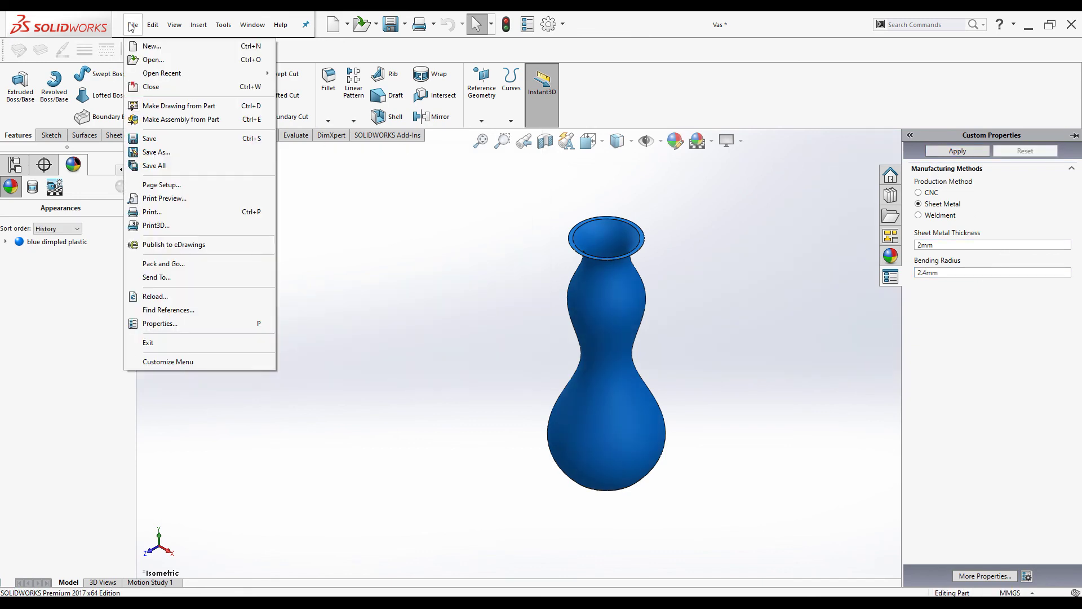
click(175, 323)
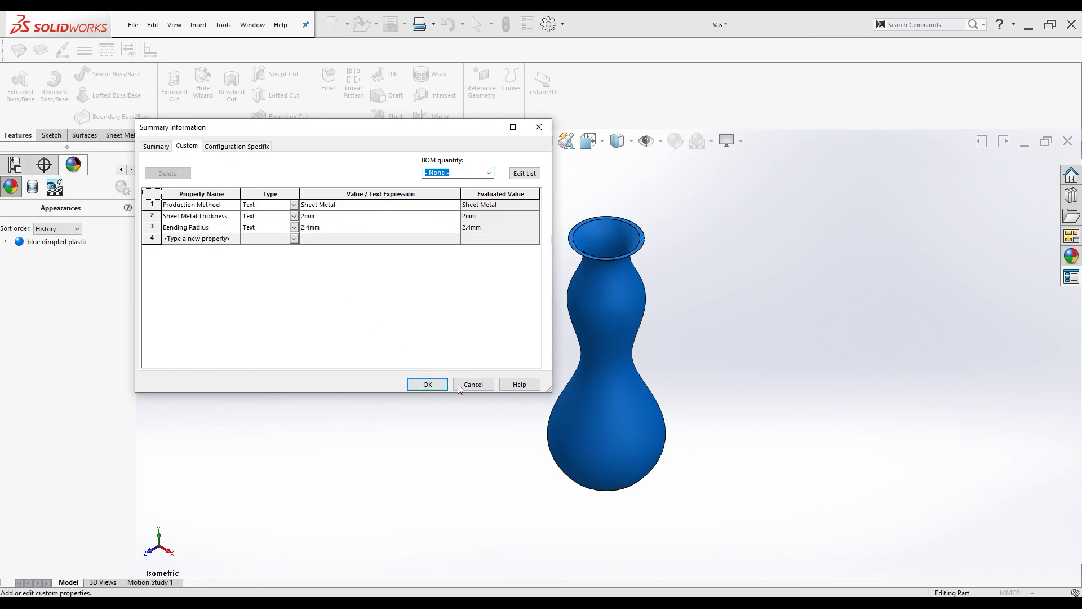
drag(151, 205, 153, 228)
click(167, 173)
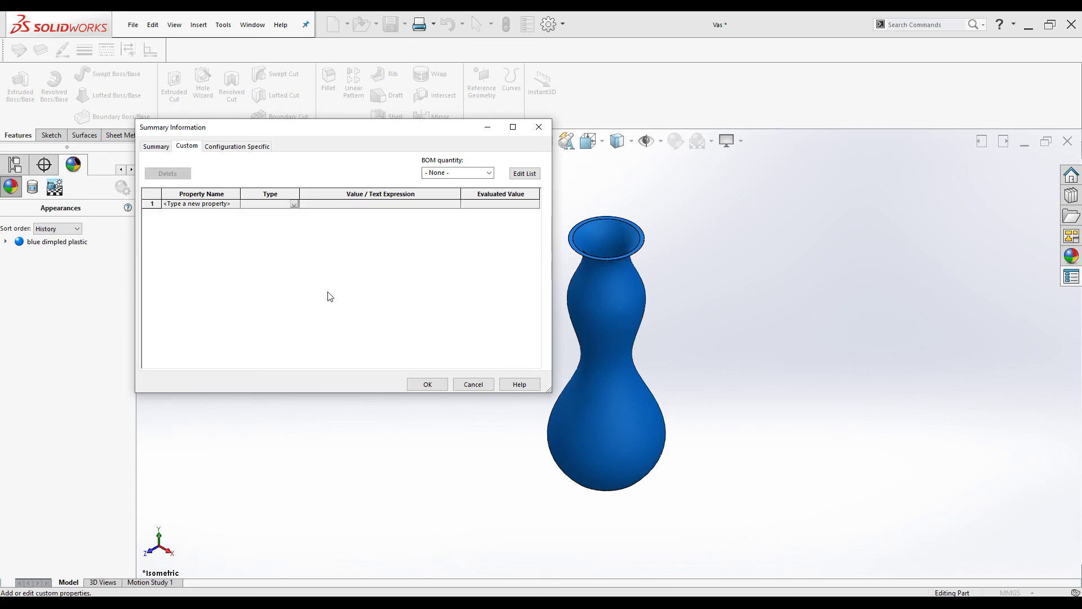
click(434, 386)
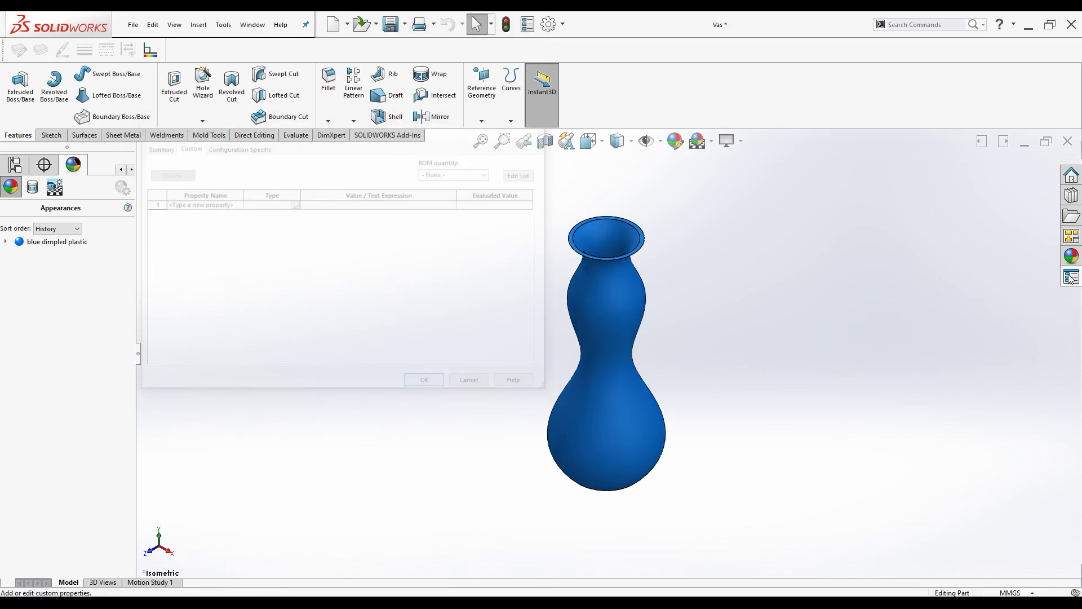
- Choose Weldment in the custom property form with typical weld size 6mm-Fillet and finishing Powder Coating, and apply the properties
click(1070, 278)
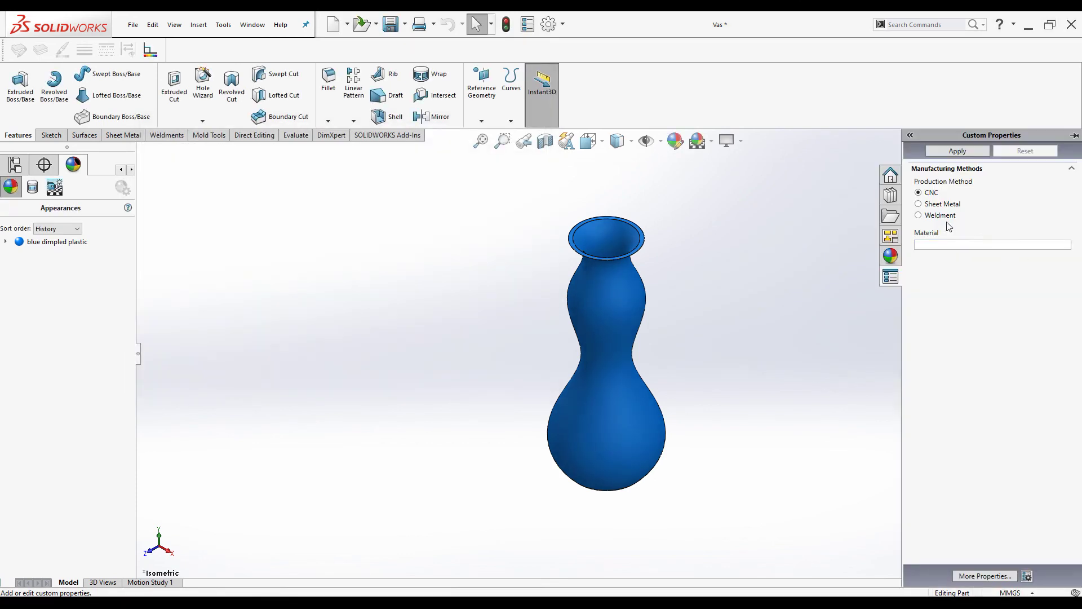
click(937, 216)
click(934, 245)
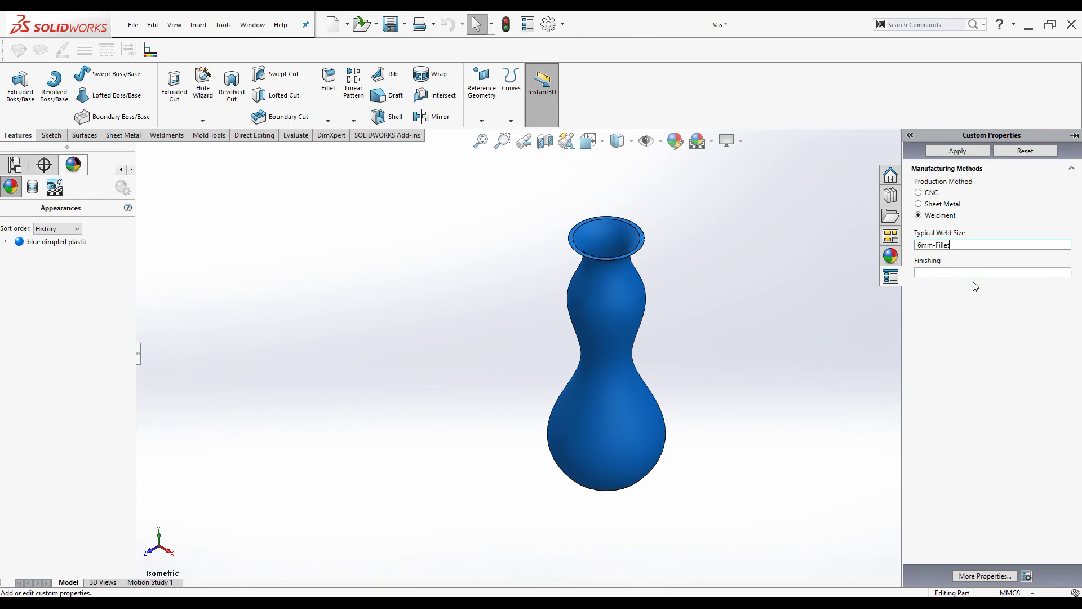
click(948, 272)
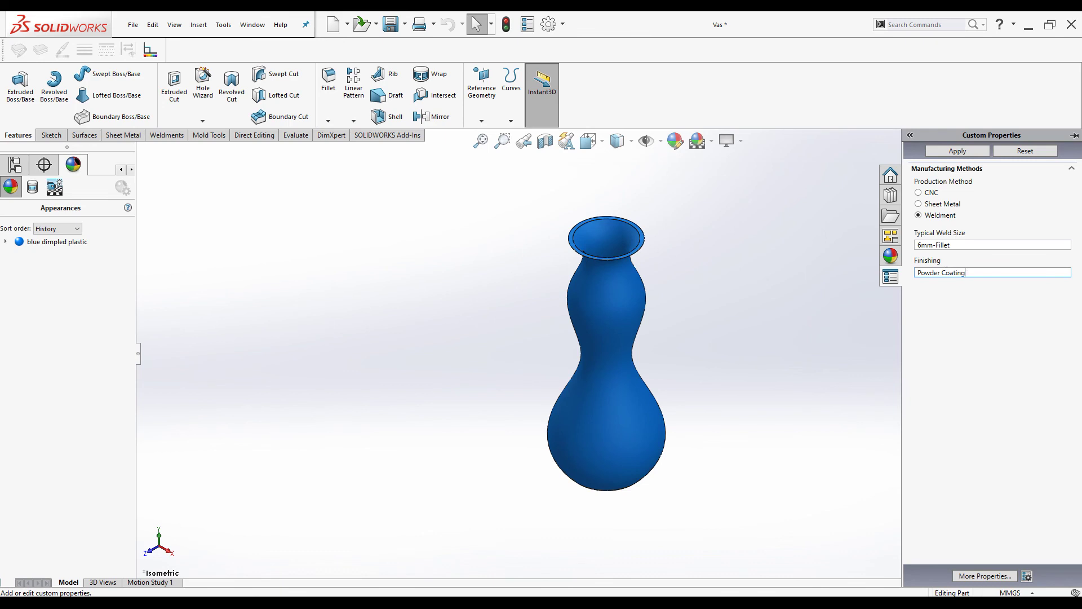
click(949, 152)
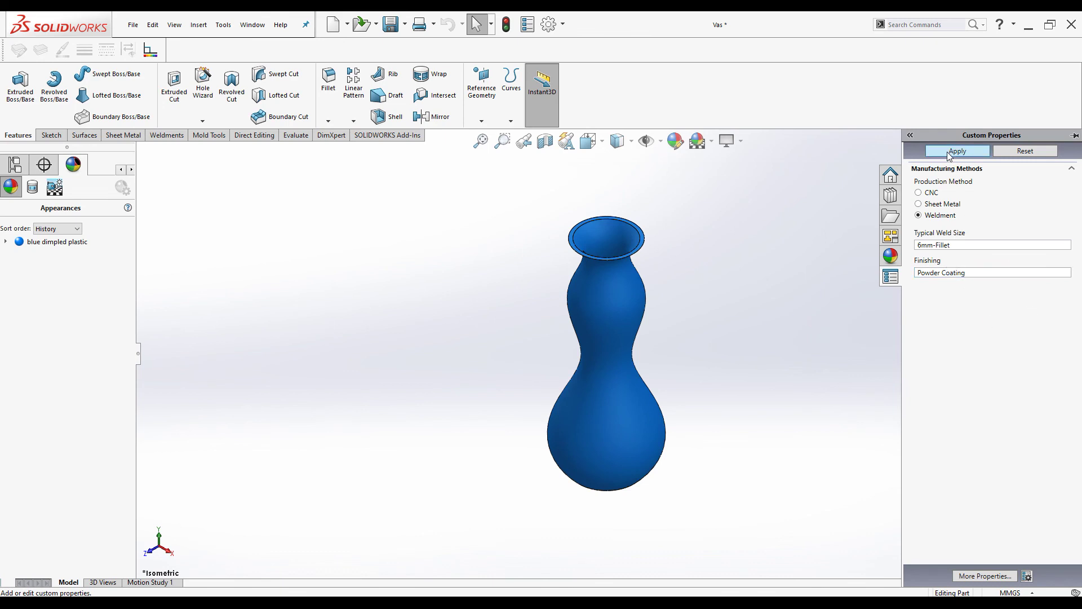
- Check the weldment entries in the part's summary information, close it and reopen the custom property form
click(133, 25)
click(162, 324)
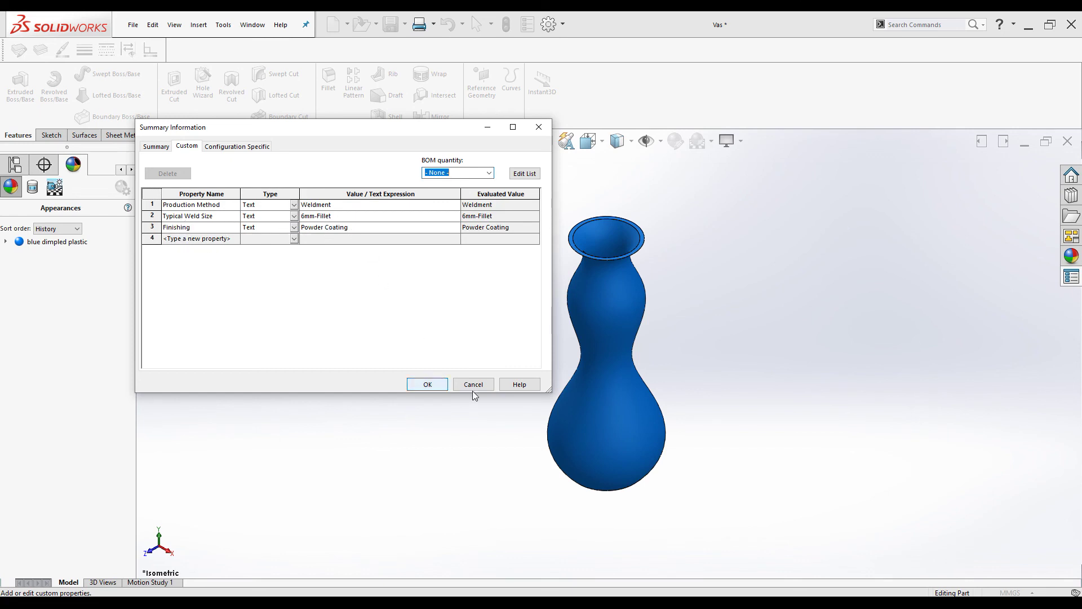
click(427, 385)
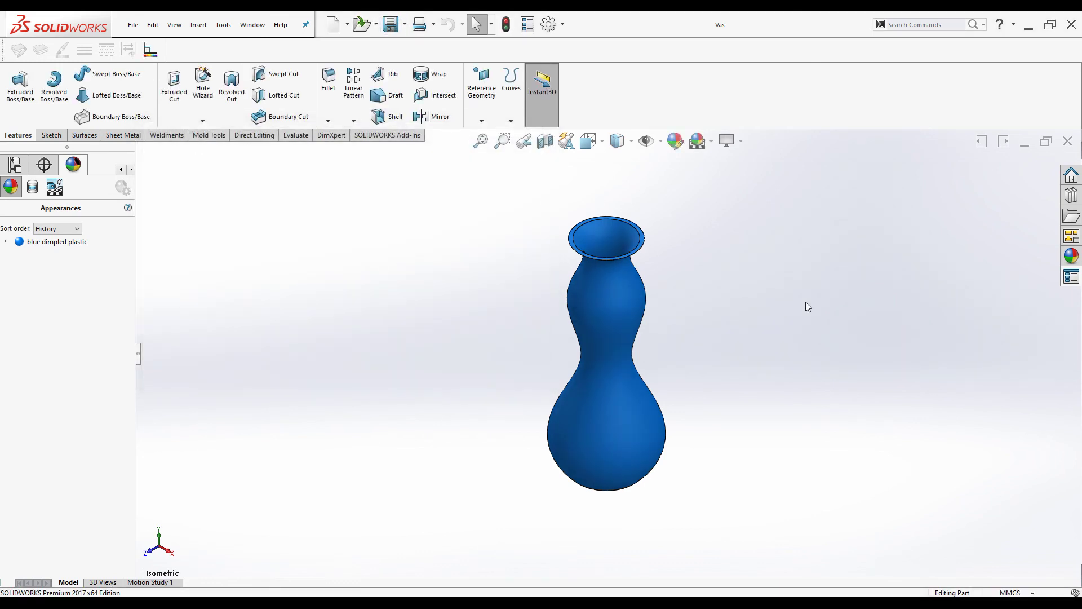
click(1071, 276)
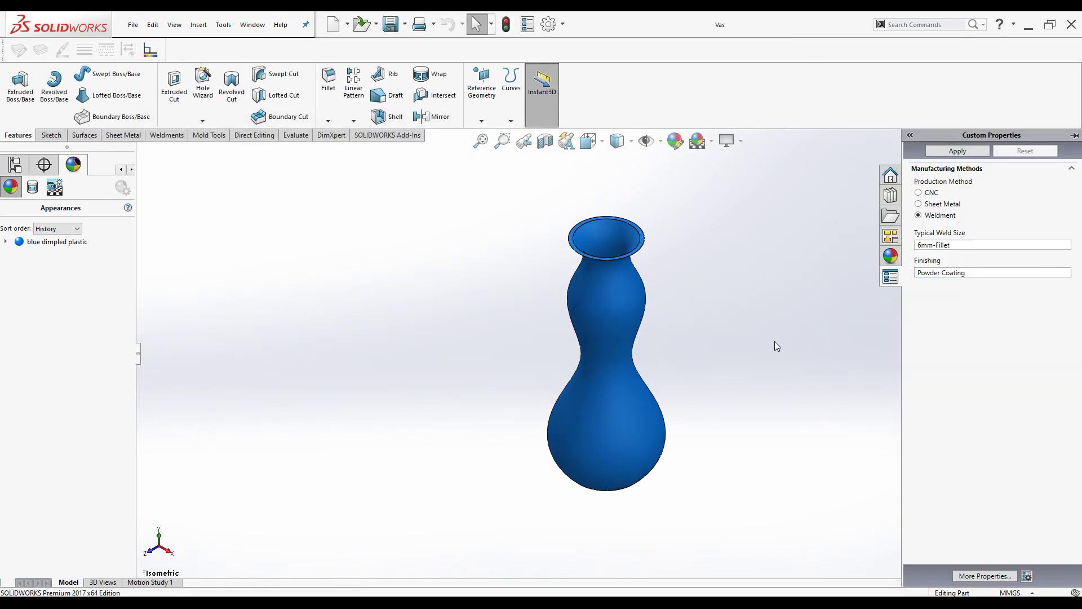